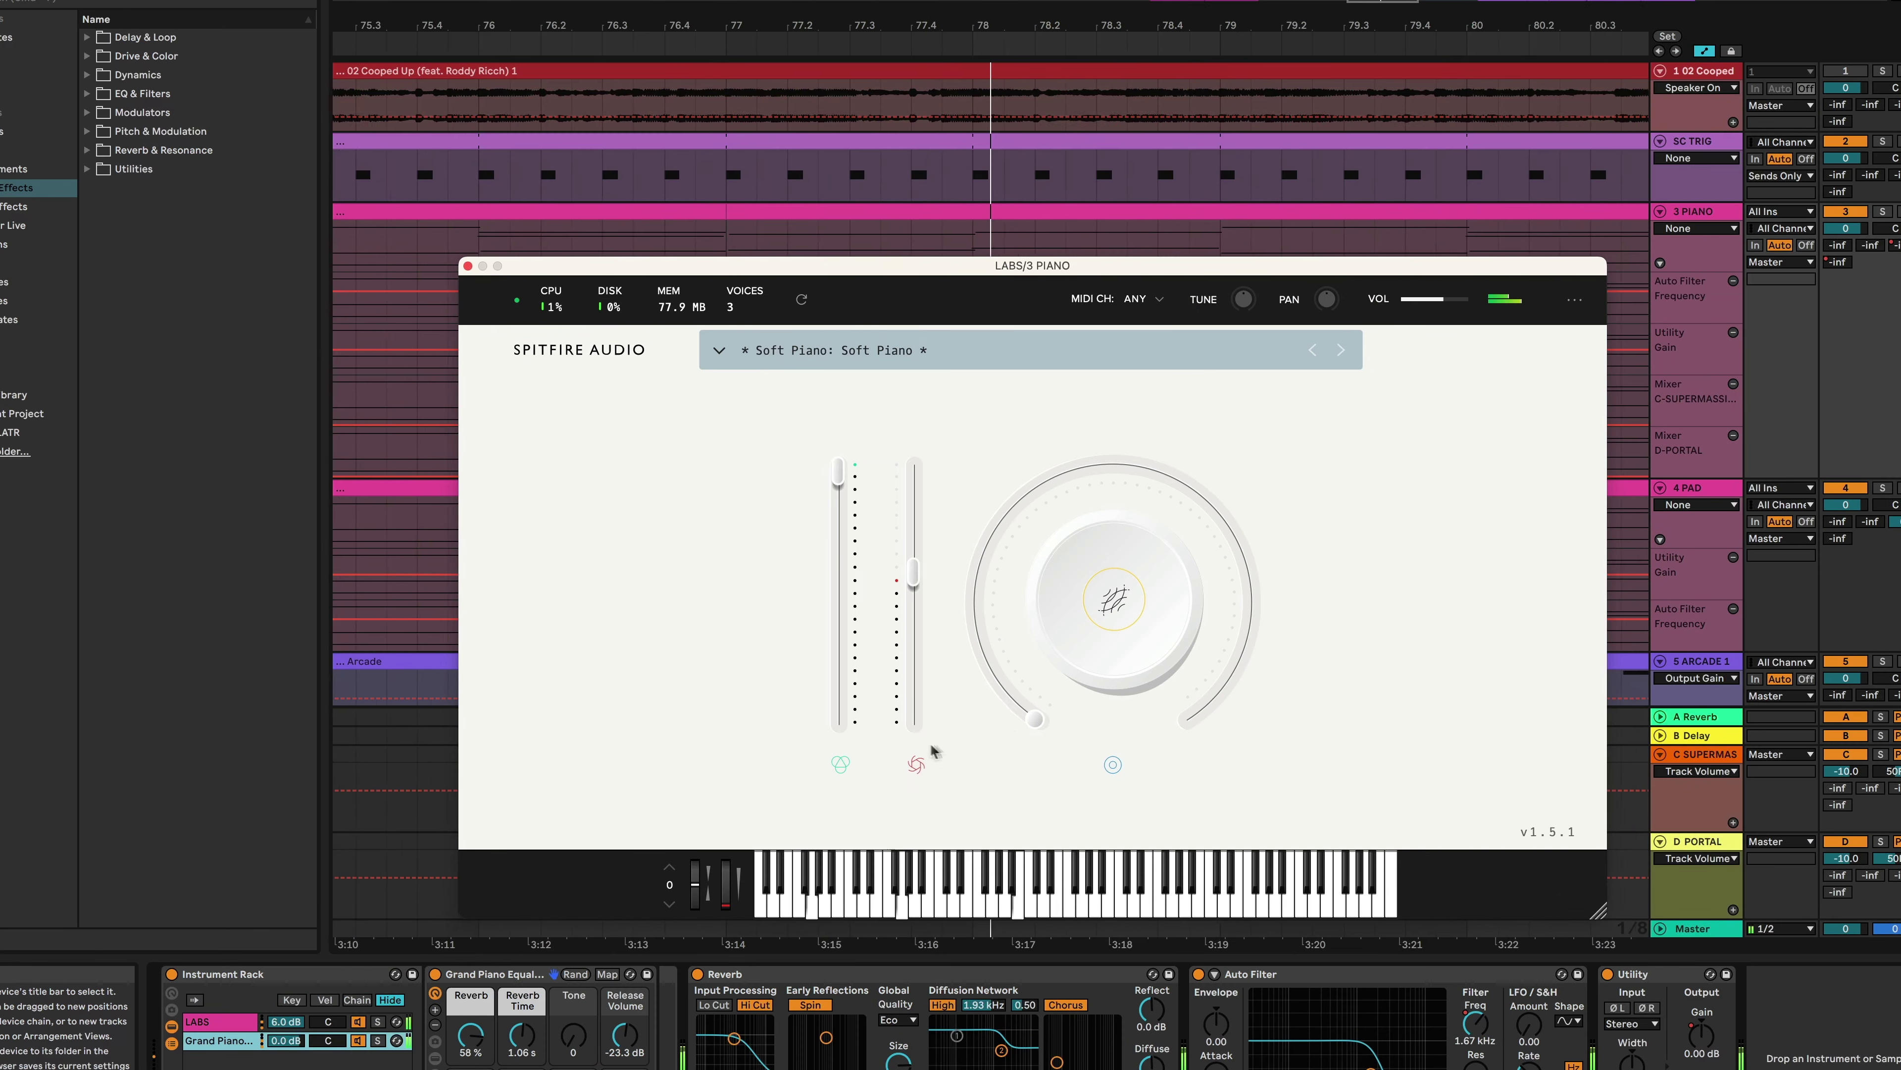
Turn up the large round dial of the Soft Piano preset on the 3 PIANO track.
{"action": "left_click_drag", "start_coordinate": [1034, 719], "coordinate": [1104, 472]}
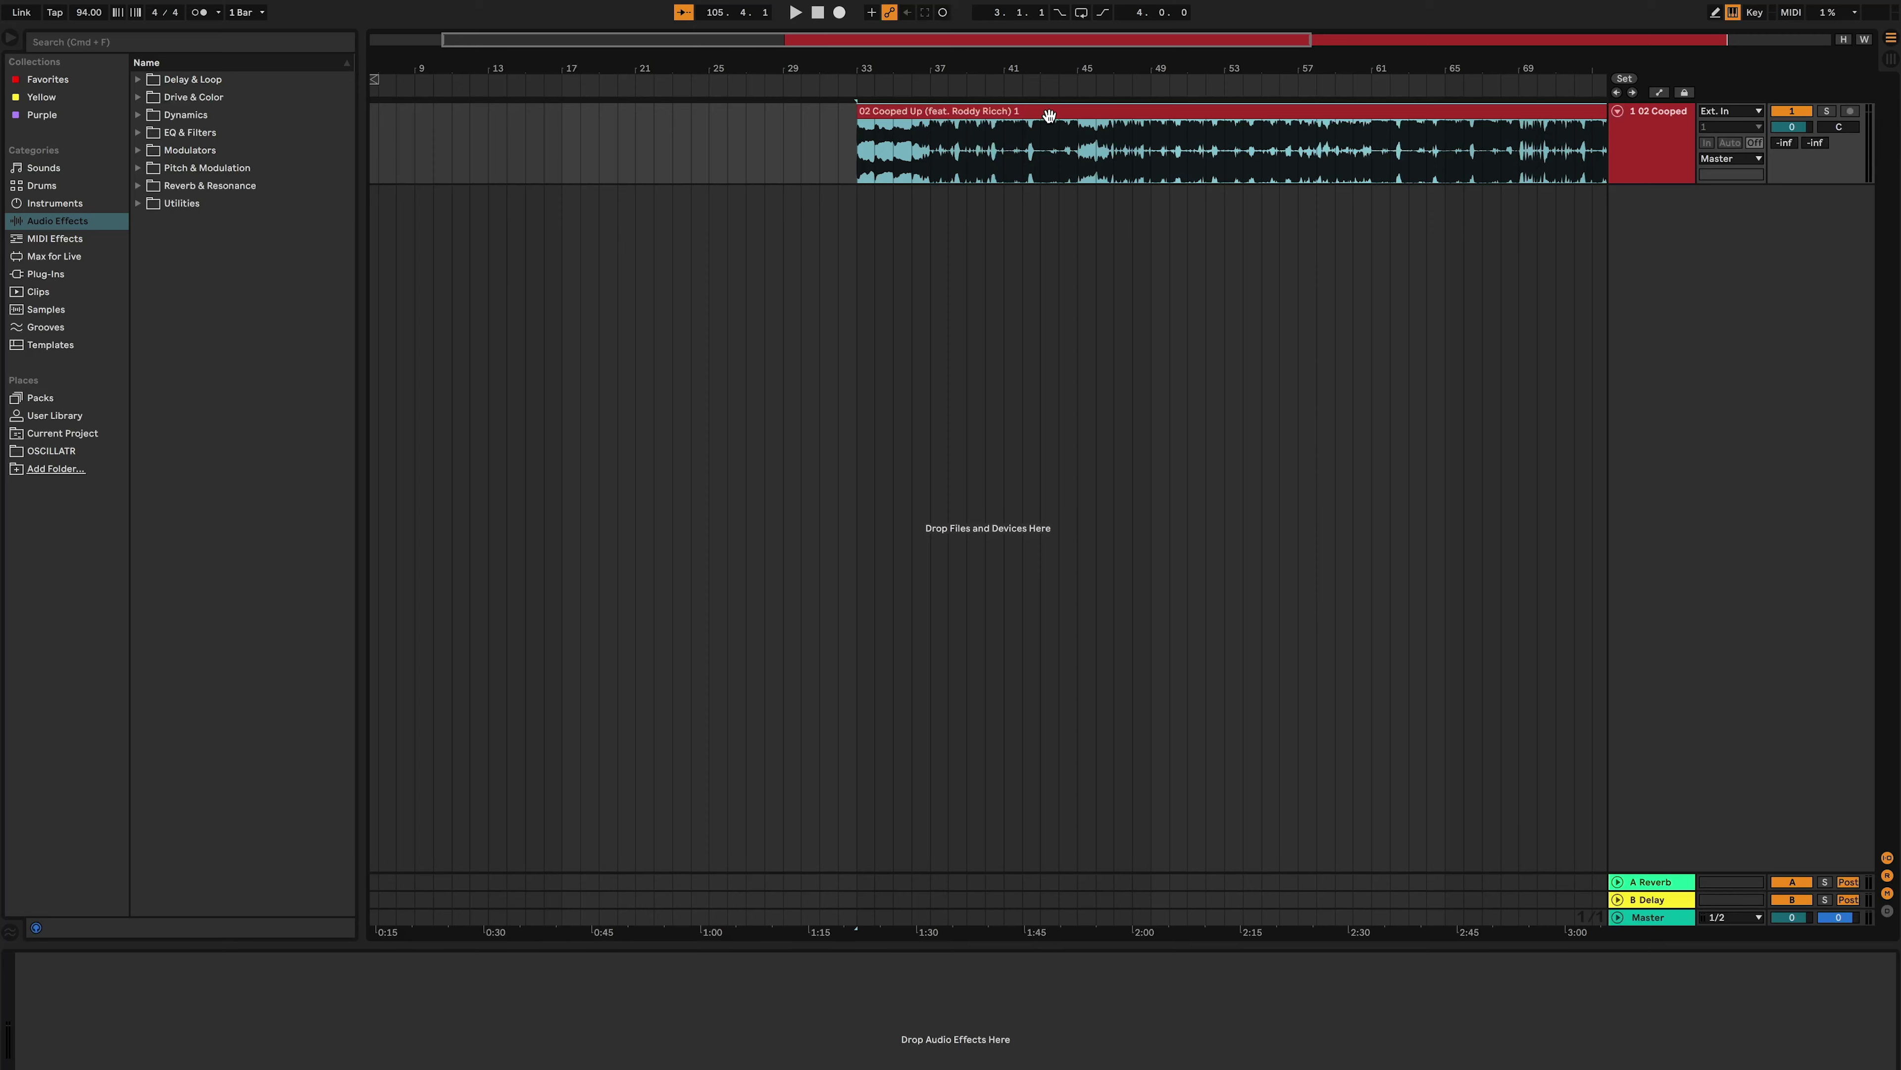
Lower the gain of the 02 Cooped Up audio clip to about -18 dB.
{"action": "double_click", "coordinate": [1048, 115]}
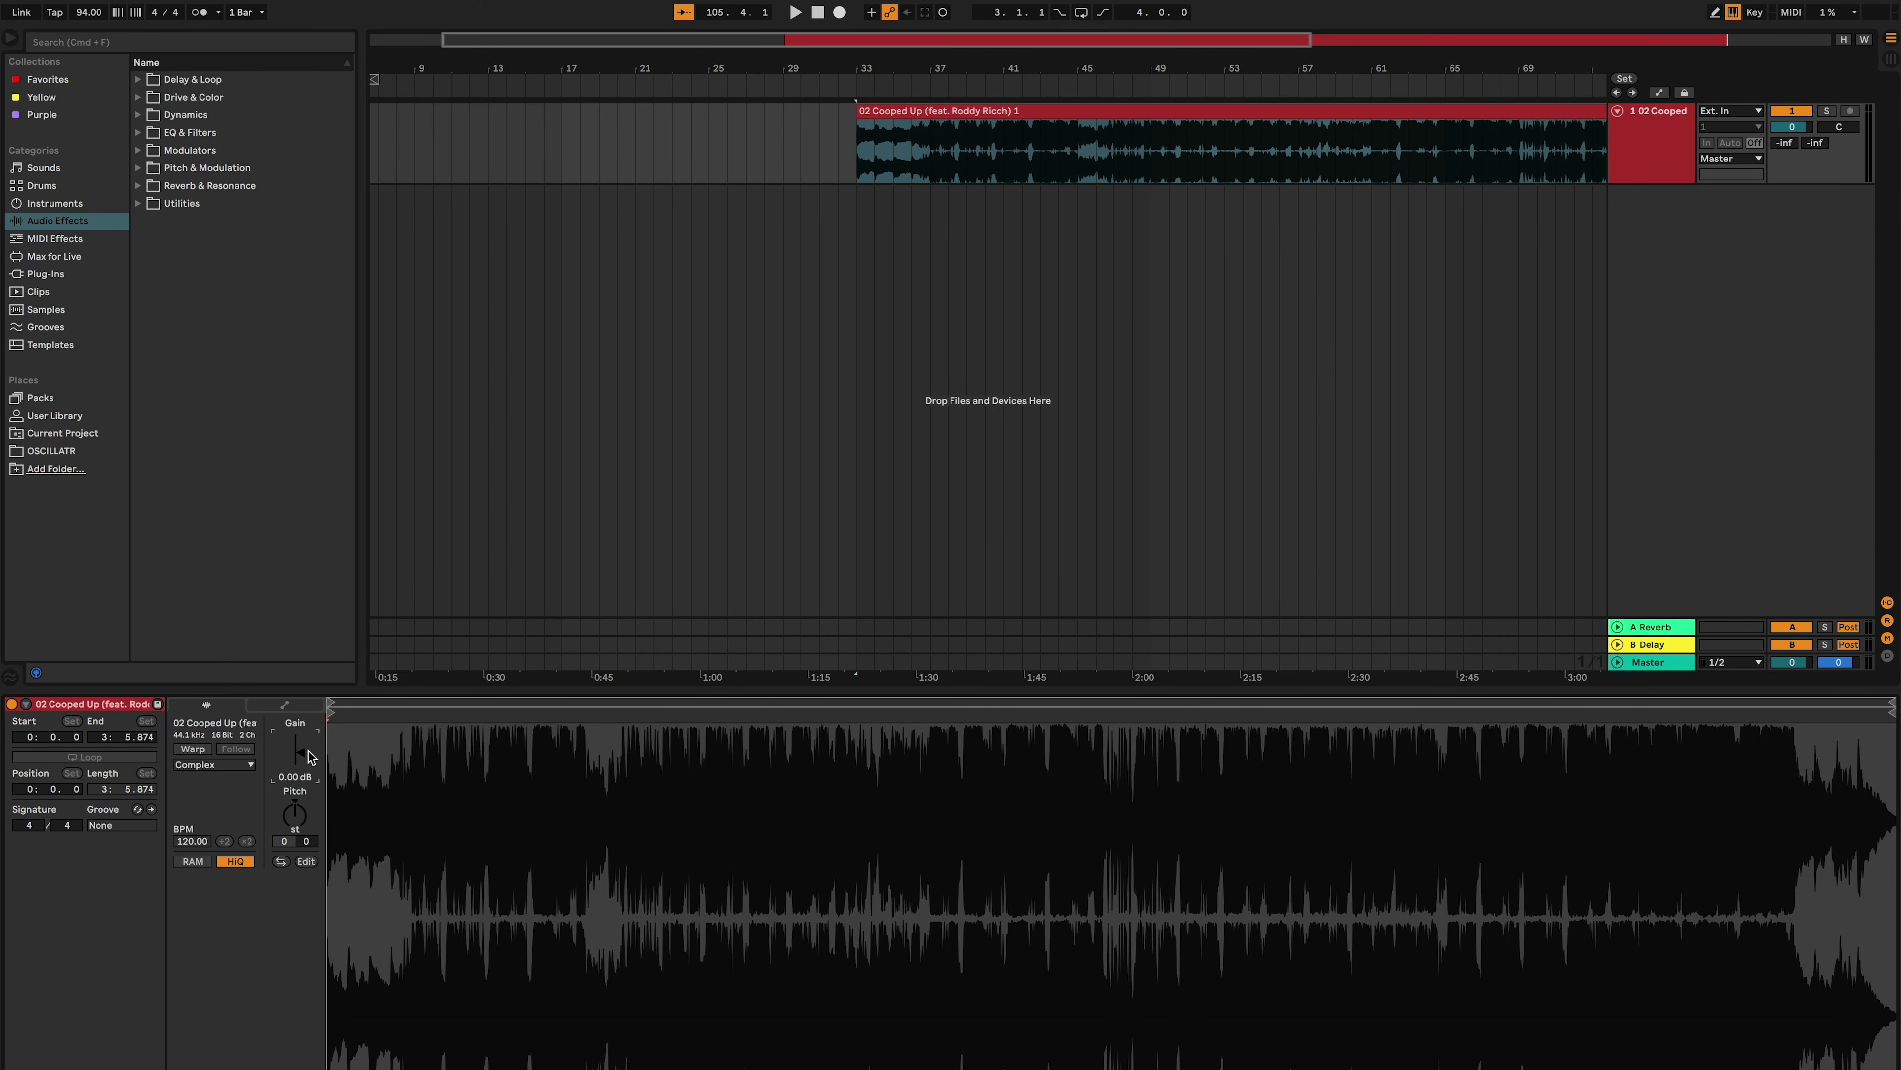
{"action": "left_click_drag", "start_coordinate": [309, 754], "coordinate": [309, 757]}
{"action": "left_click", "coordinate": [859, 229]}
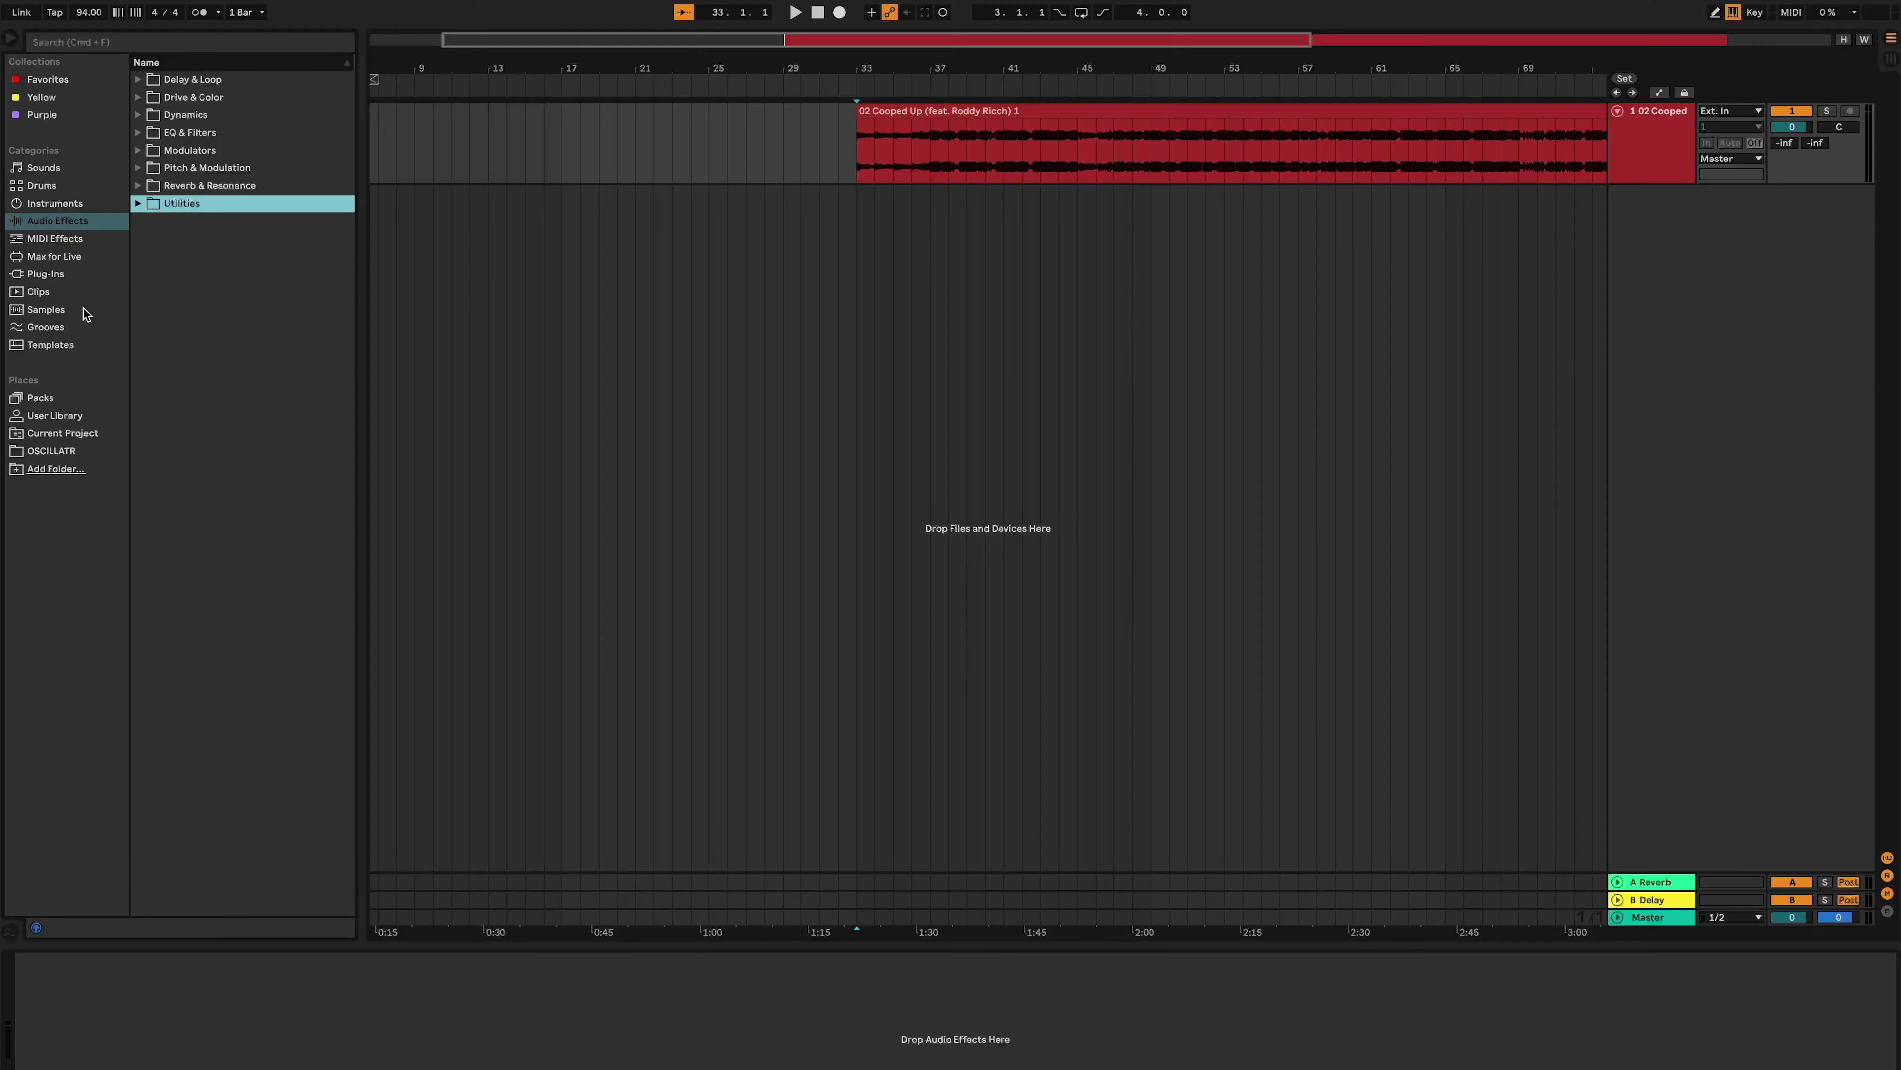
Load the Youlean Loudness Meter 2 plug-in and place the playback start at bar 33, where the song clip begins.
{"action": "left_click", "coordinate": [45, 273]}
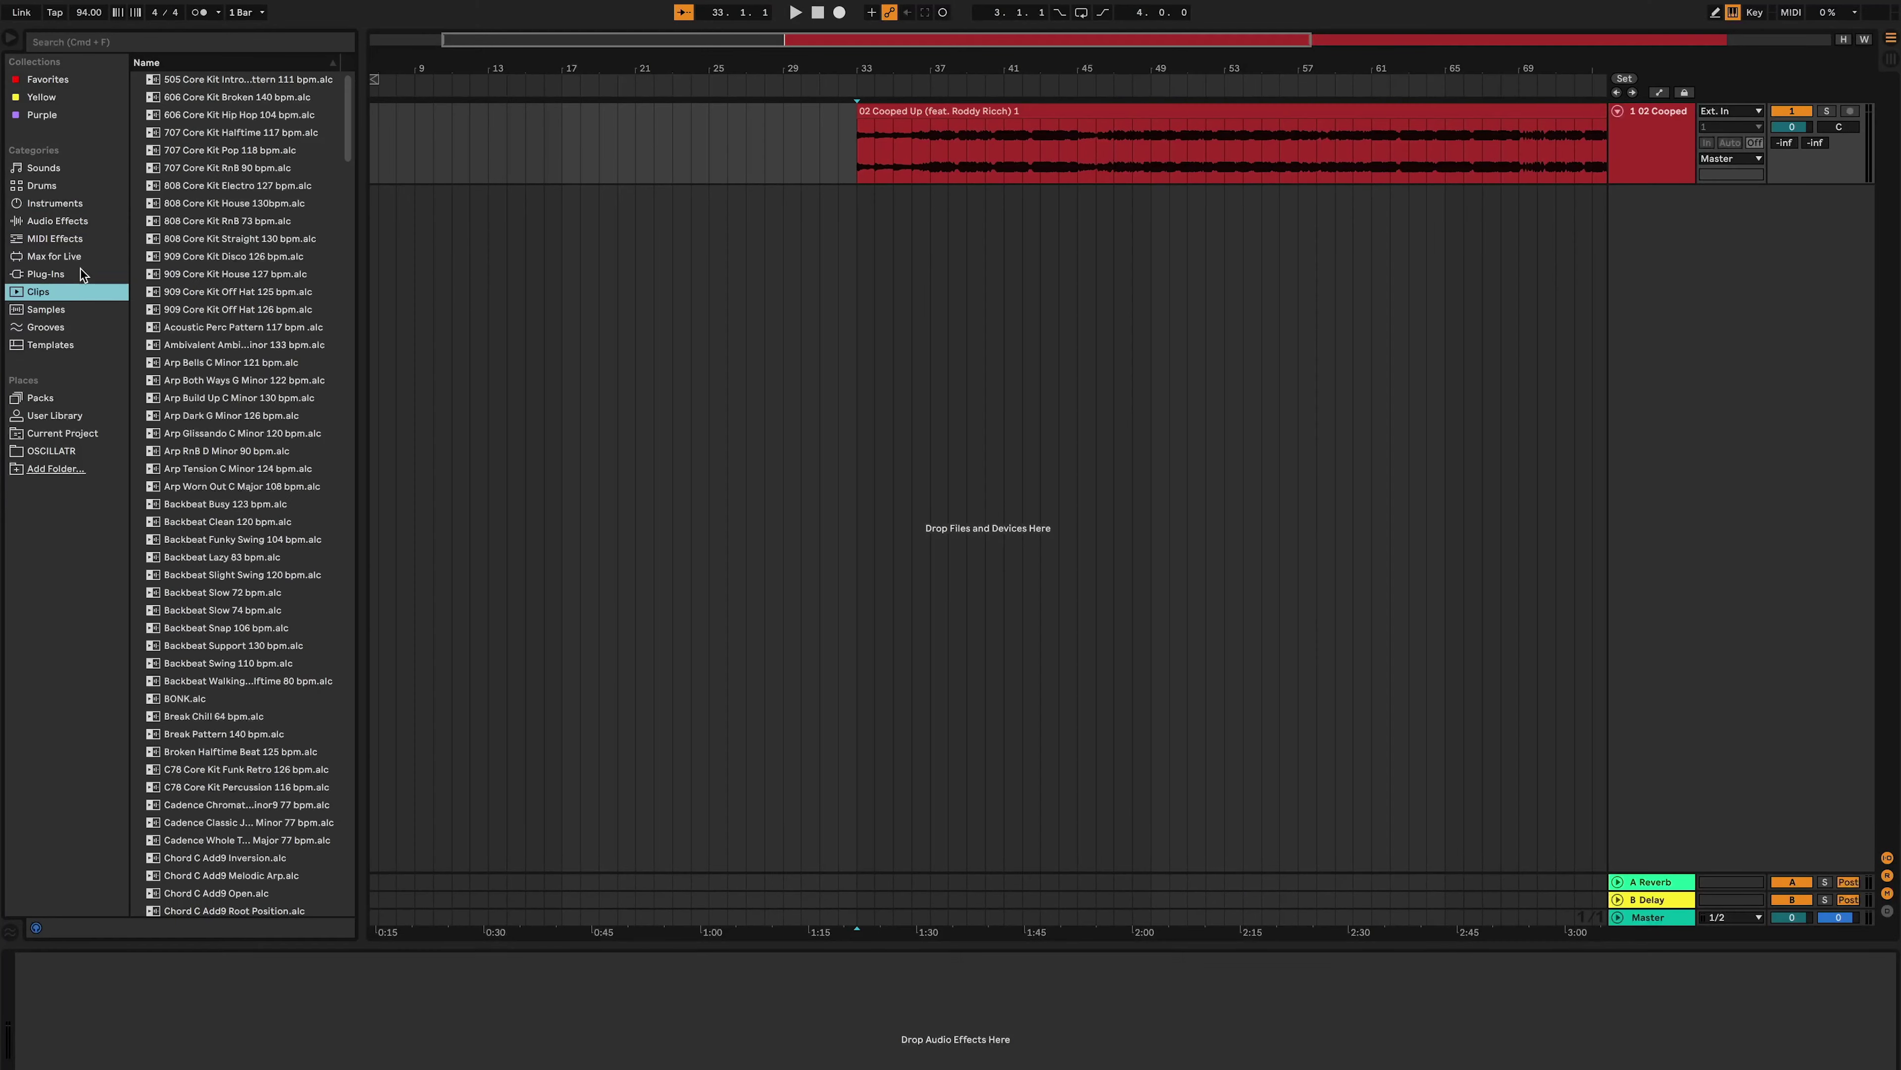
{"action": "left_click", "coordinate": [139, 433]}
{"action": "double_click", "coordinate": [228, 451]}
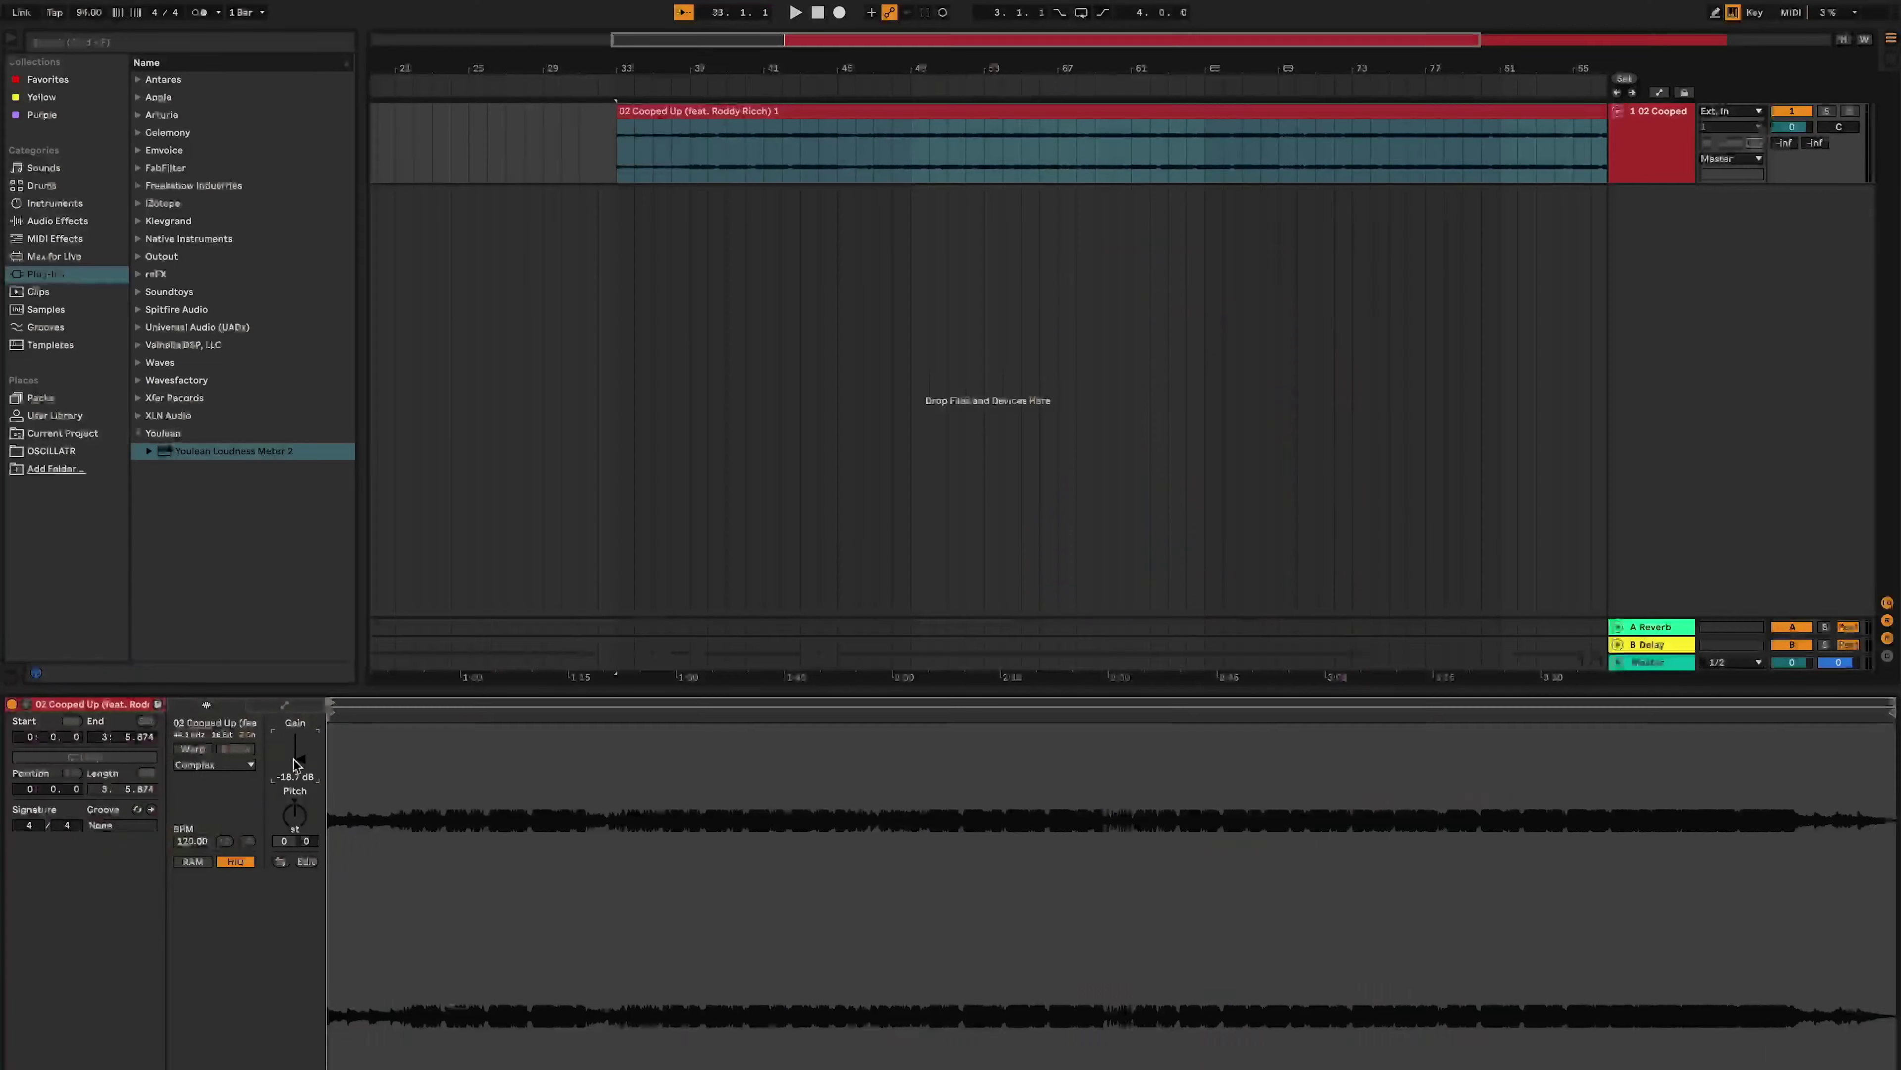
{"action": "left_click", "coordinate": [811, 297]}
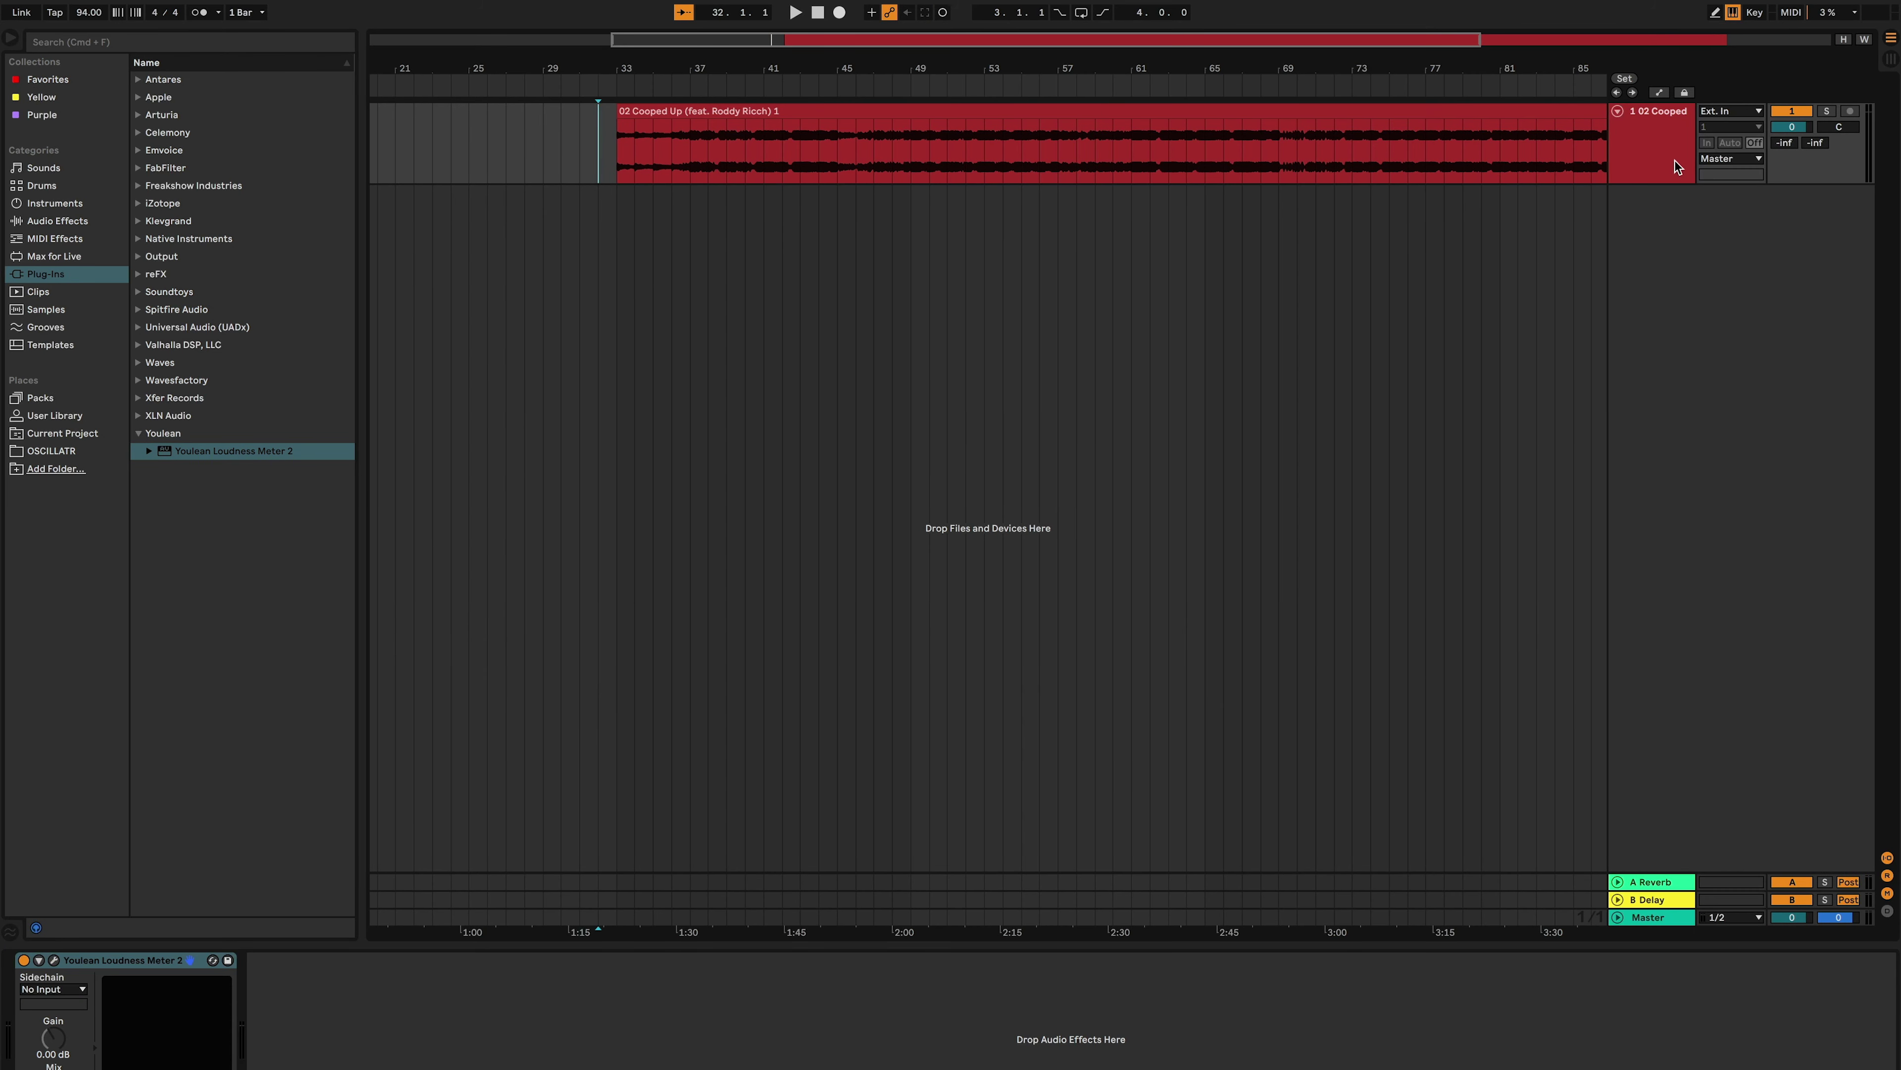
{"action": "left_click", "coordinate": [618, 302]}
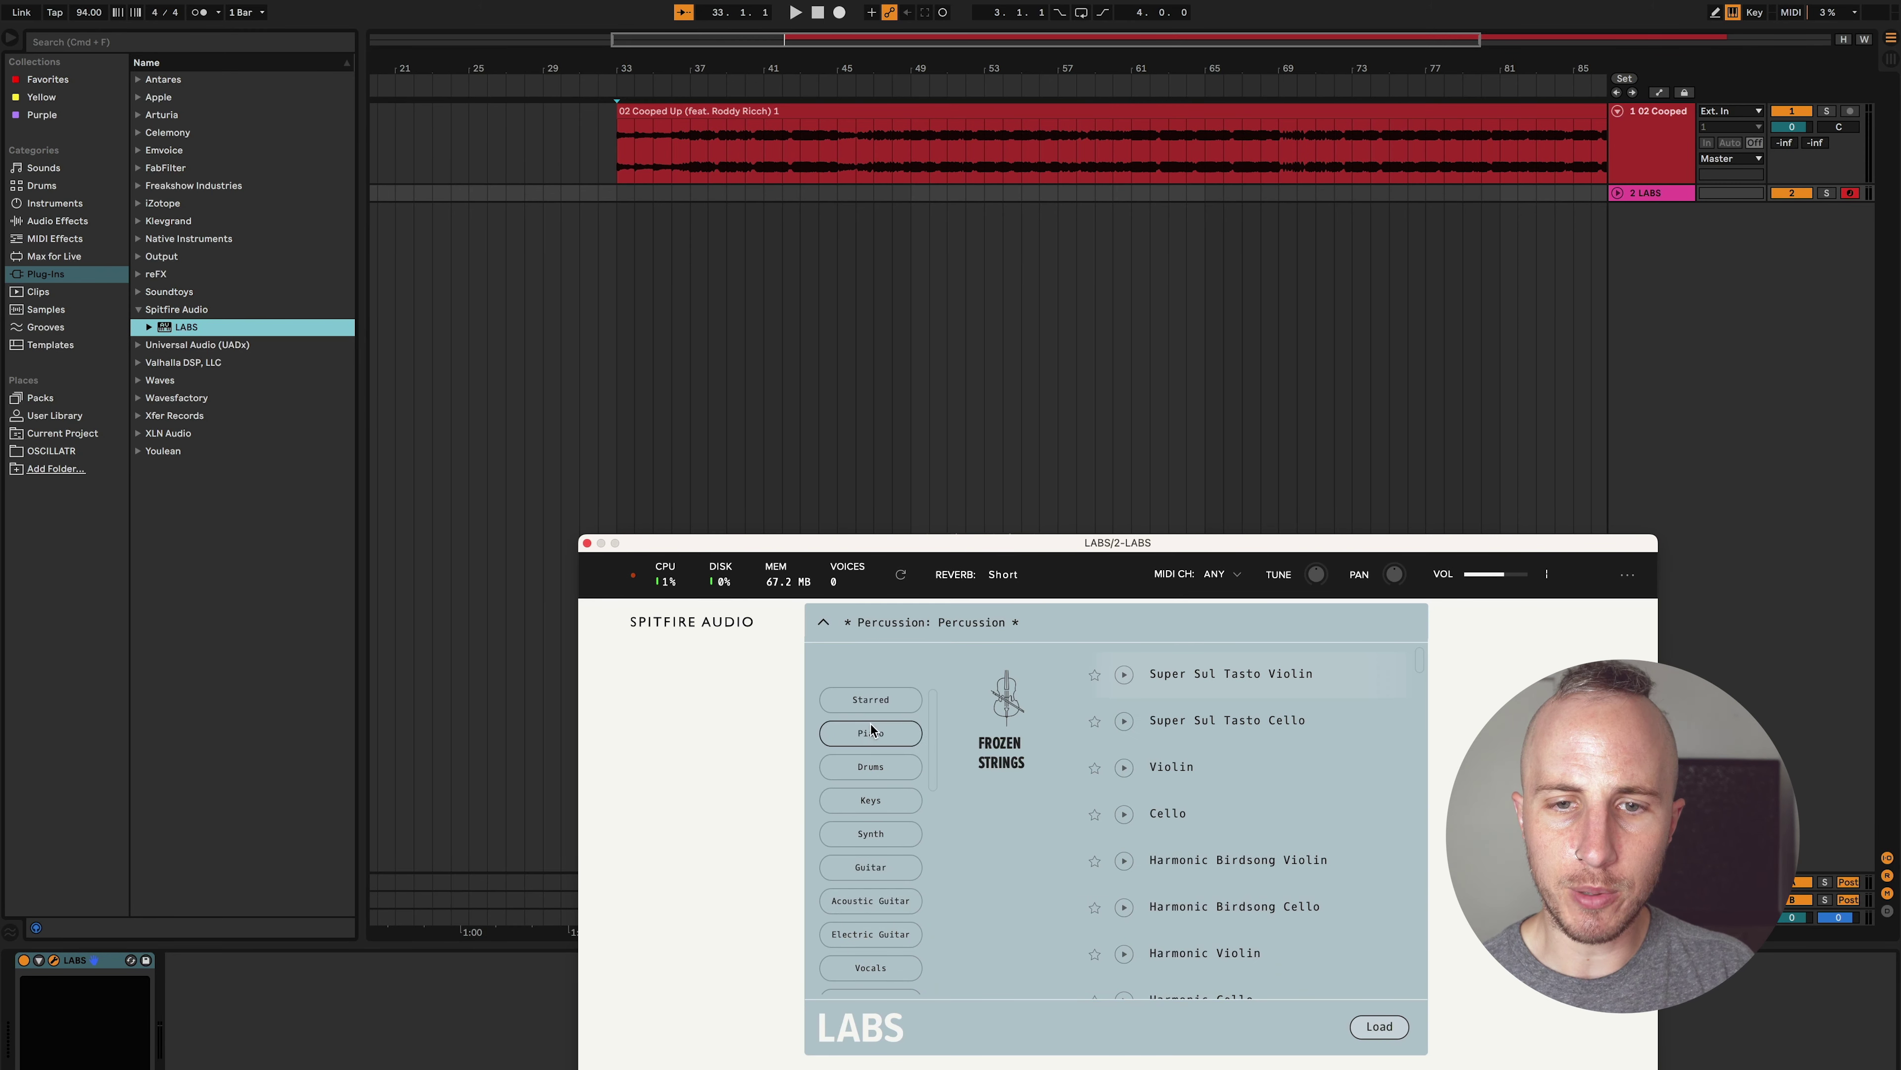
Filter the LABS presets to Piano and load Soft Piano.
{"action": "left_click", "coordinate": [871, 732]}
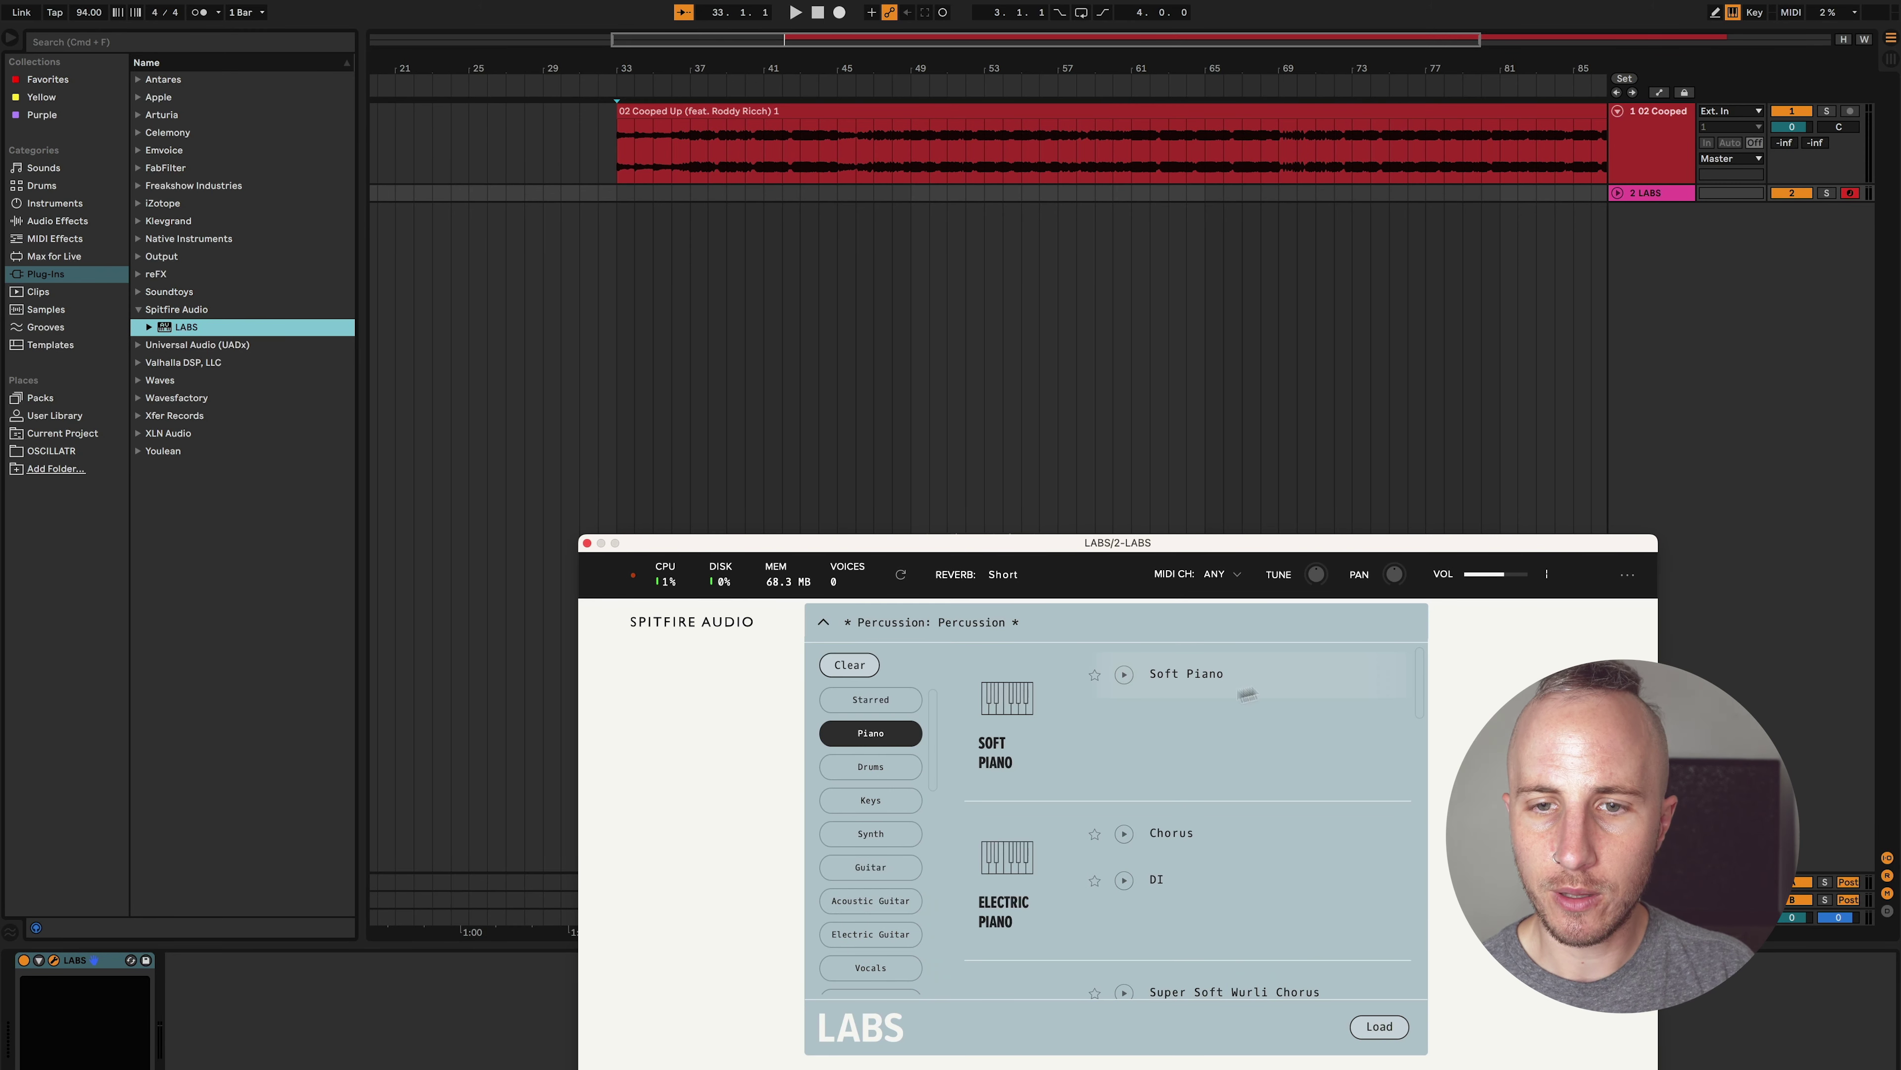
{"action": "double_click", "coordinate": [1218, 675]}
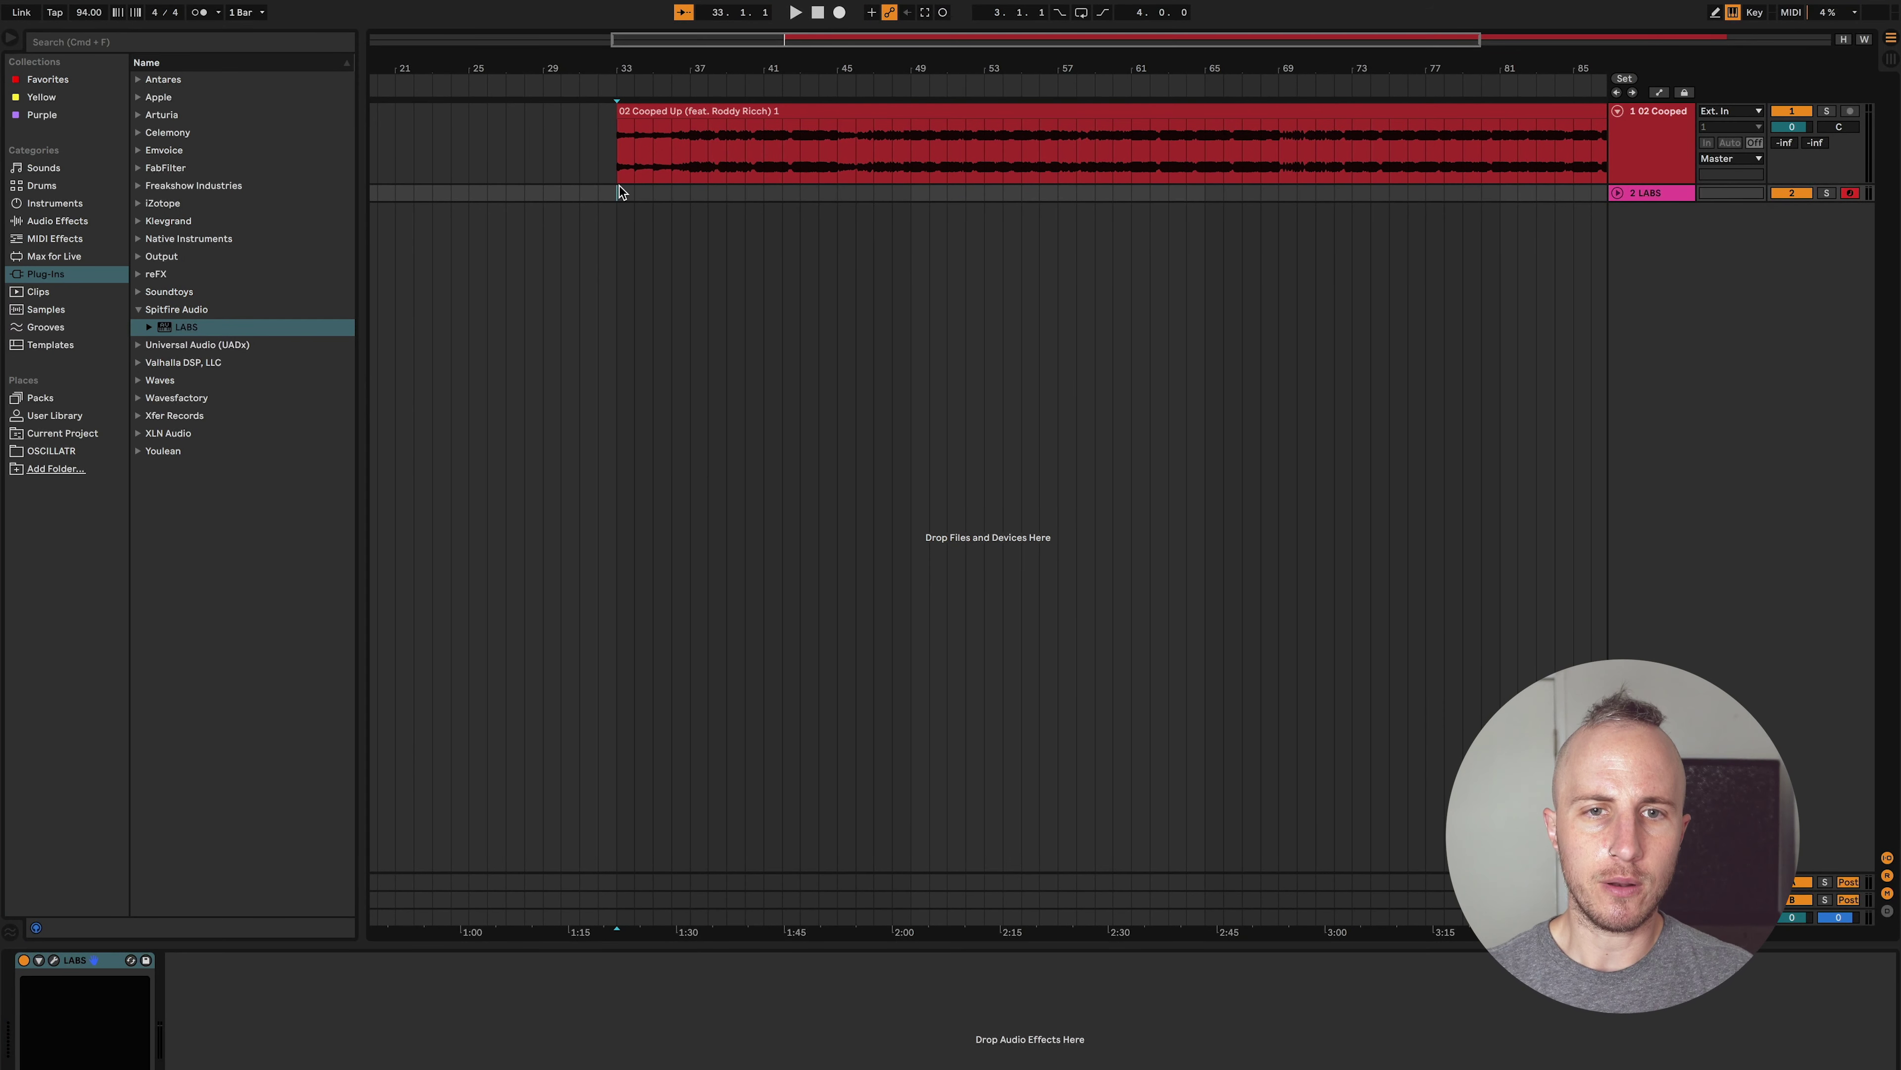
Loop bars 33 to 37 and insert an empty four-bar MIDI clip there on the LABS track.
{"action": "key", "text": "super+l"}
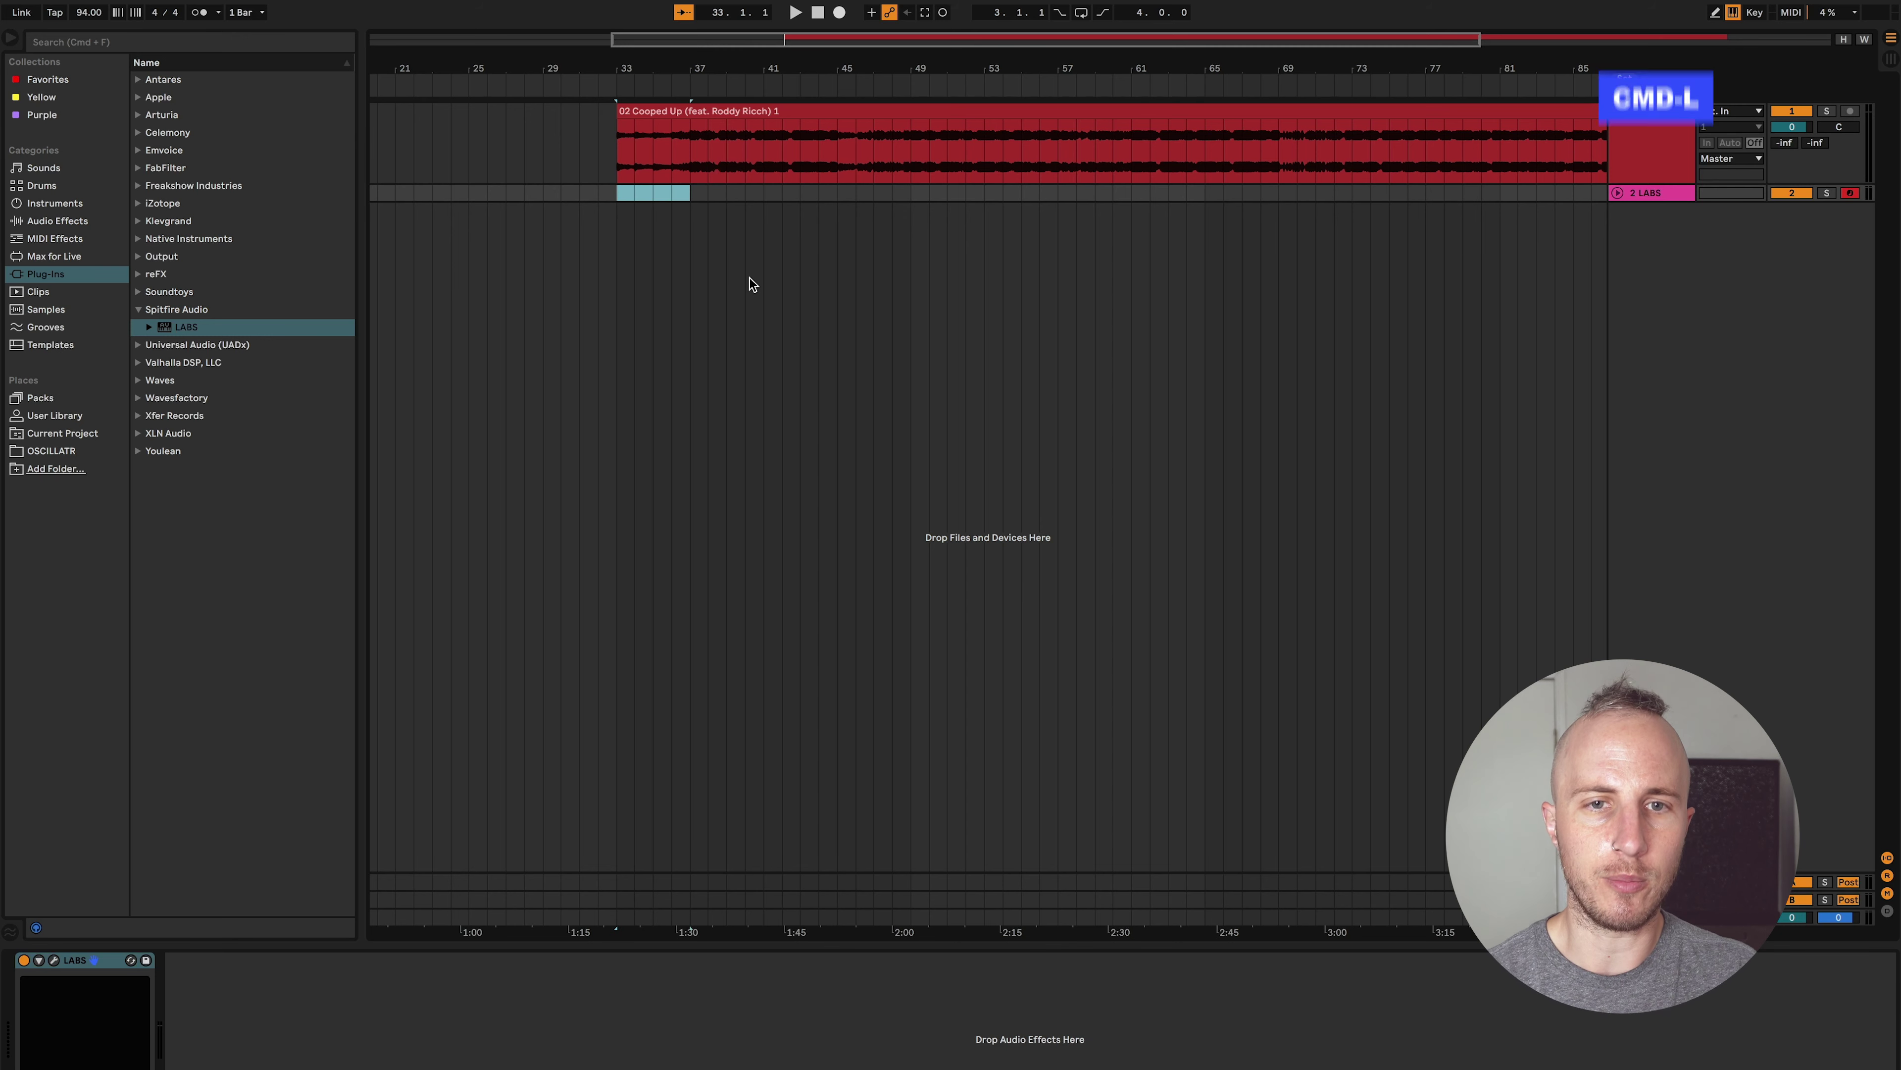
{"action": "key", "text": "space"}
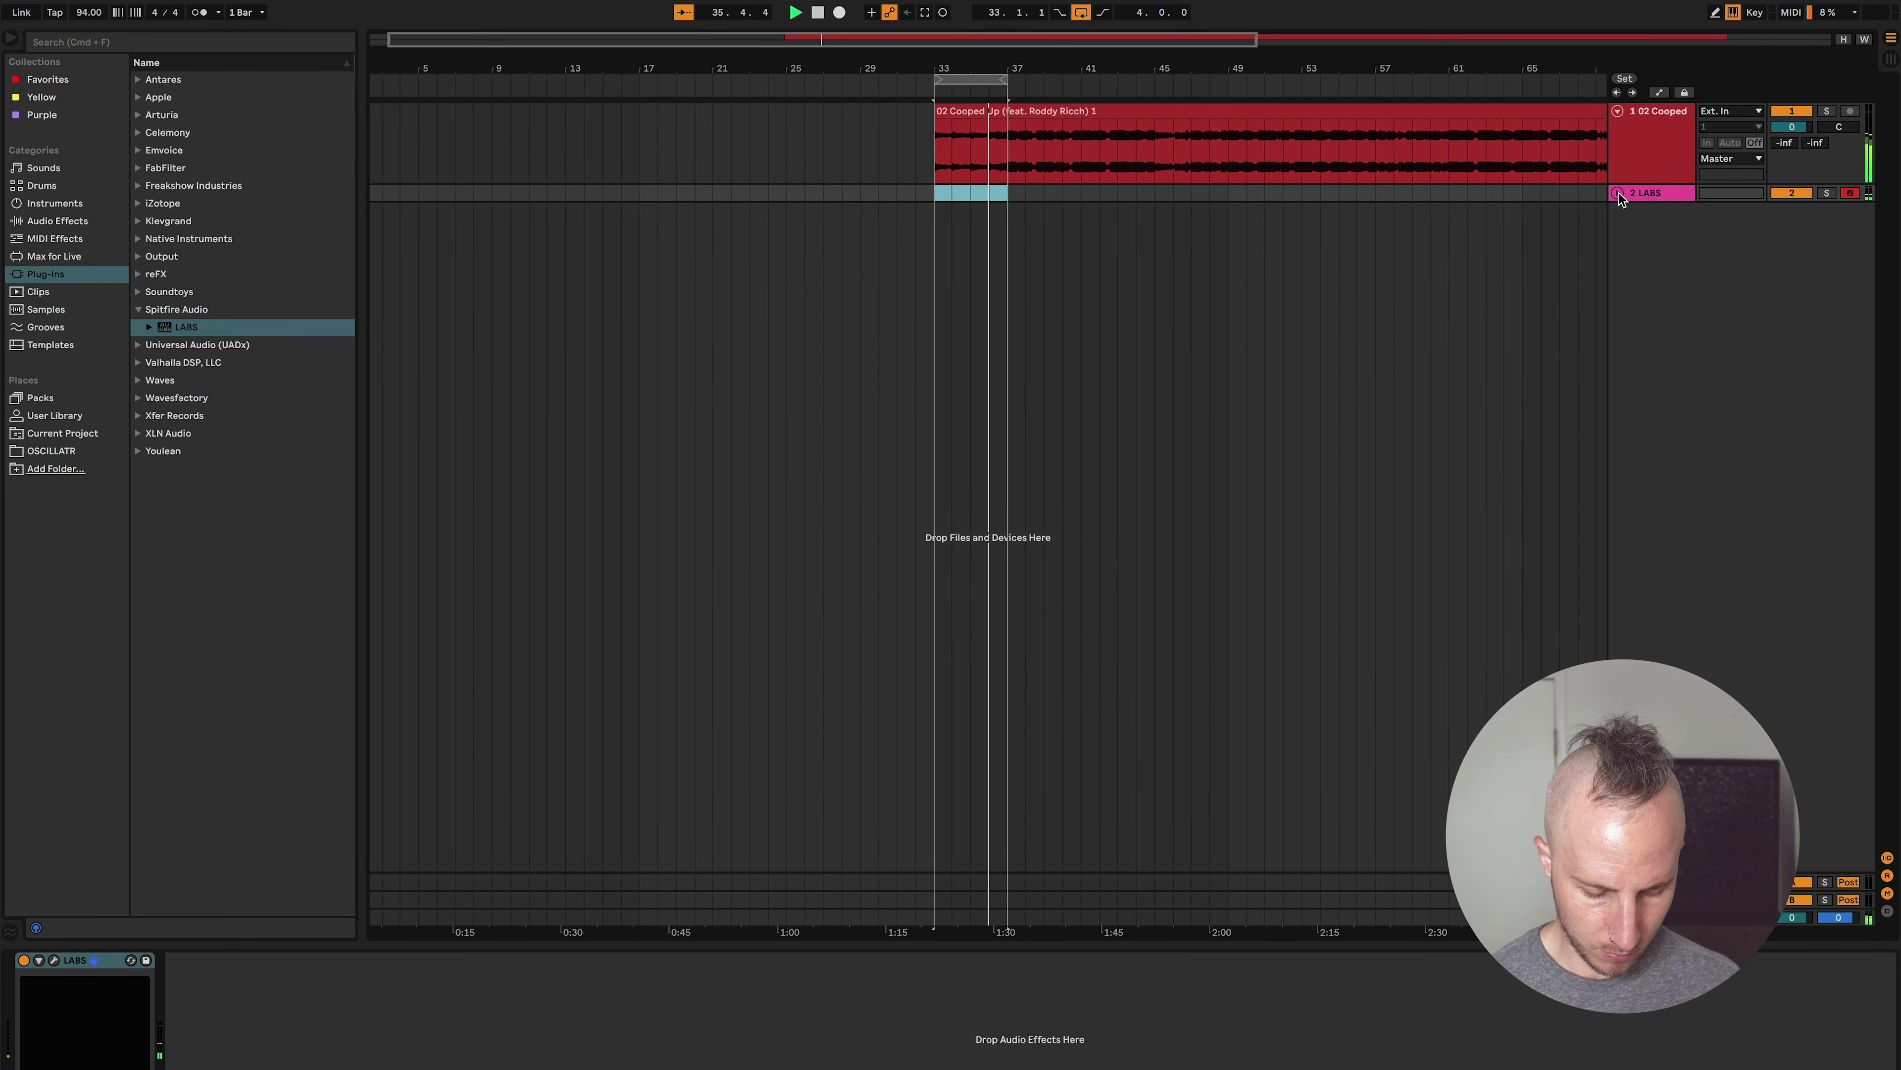
{"action": "key", "text": "space"}
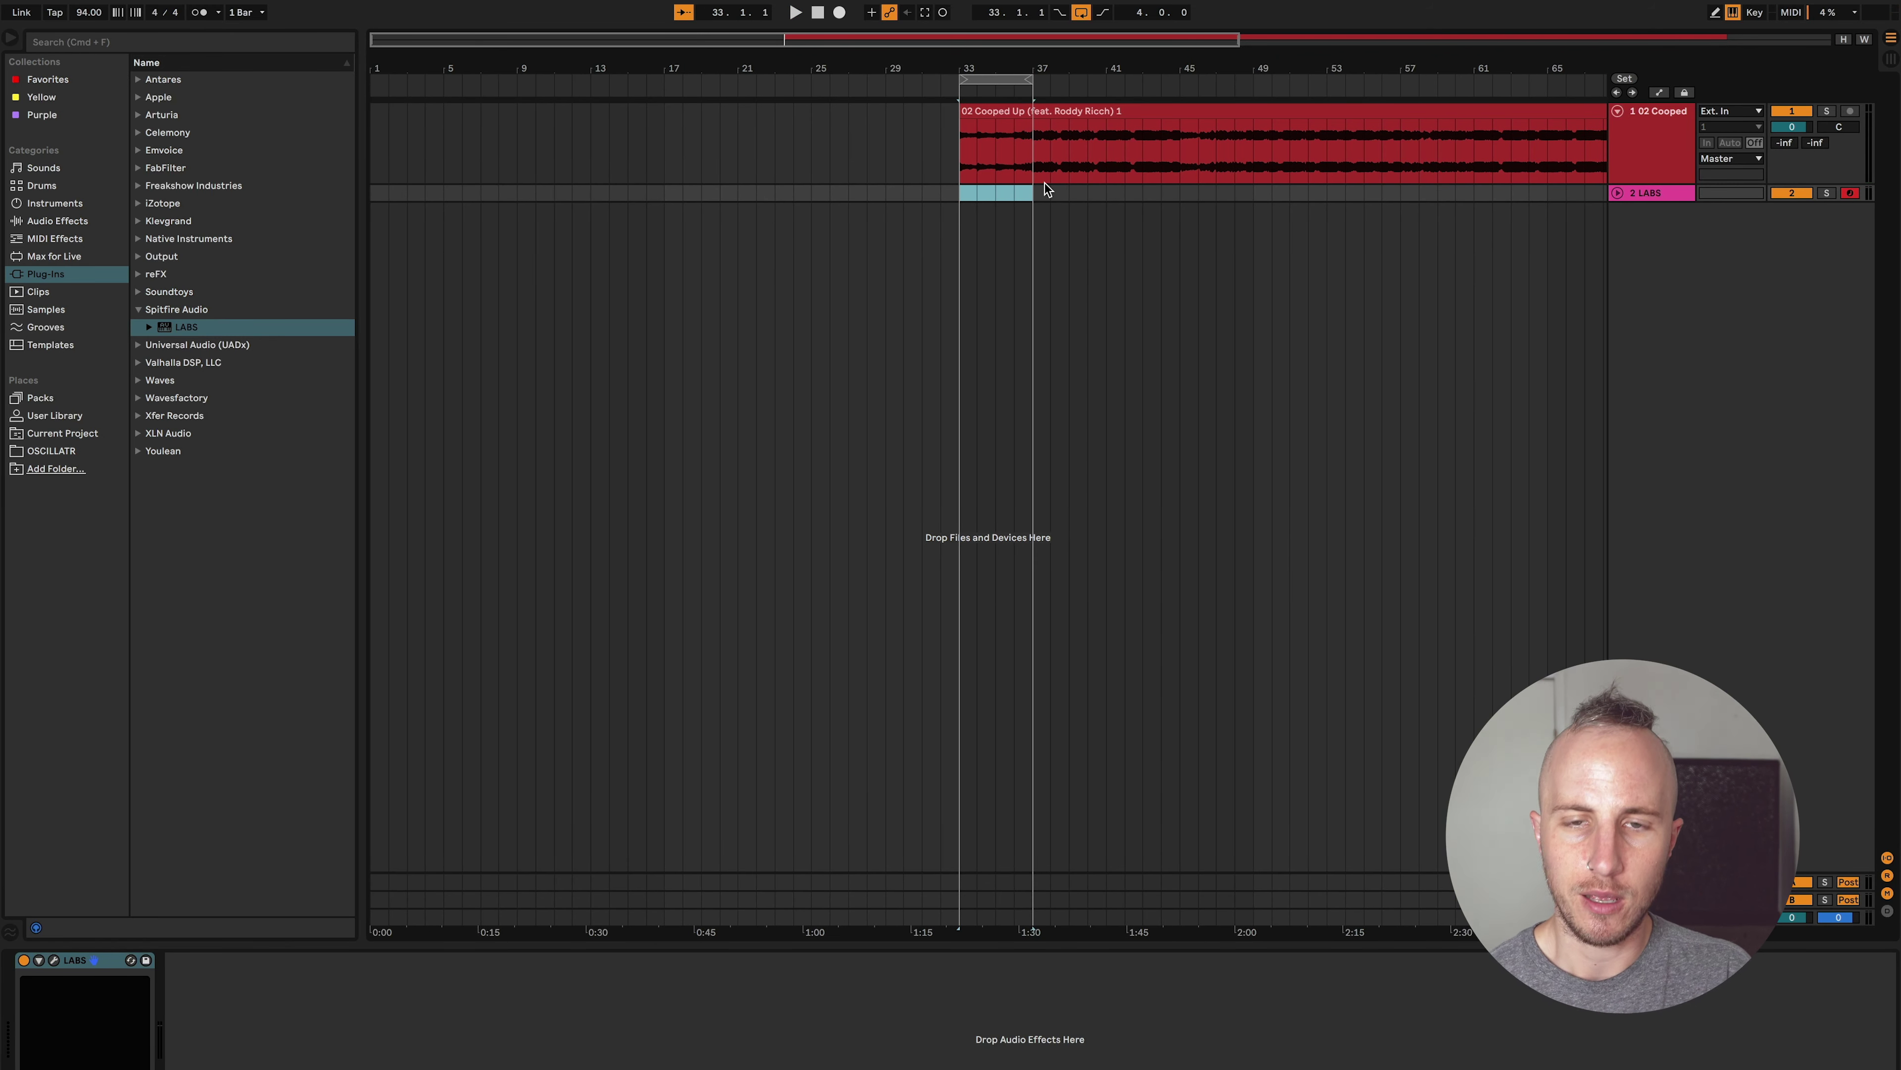
{"action": "key", "text": "super+shift+m"}
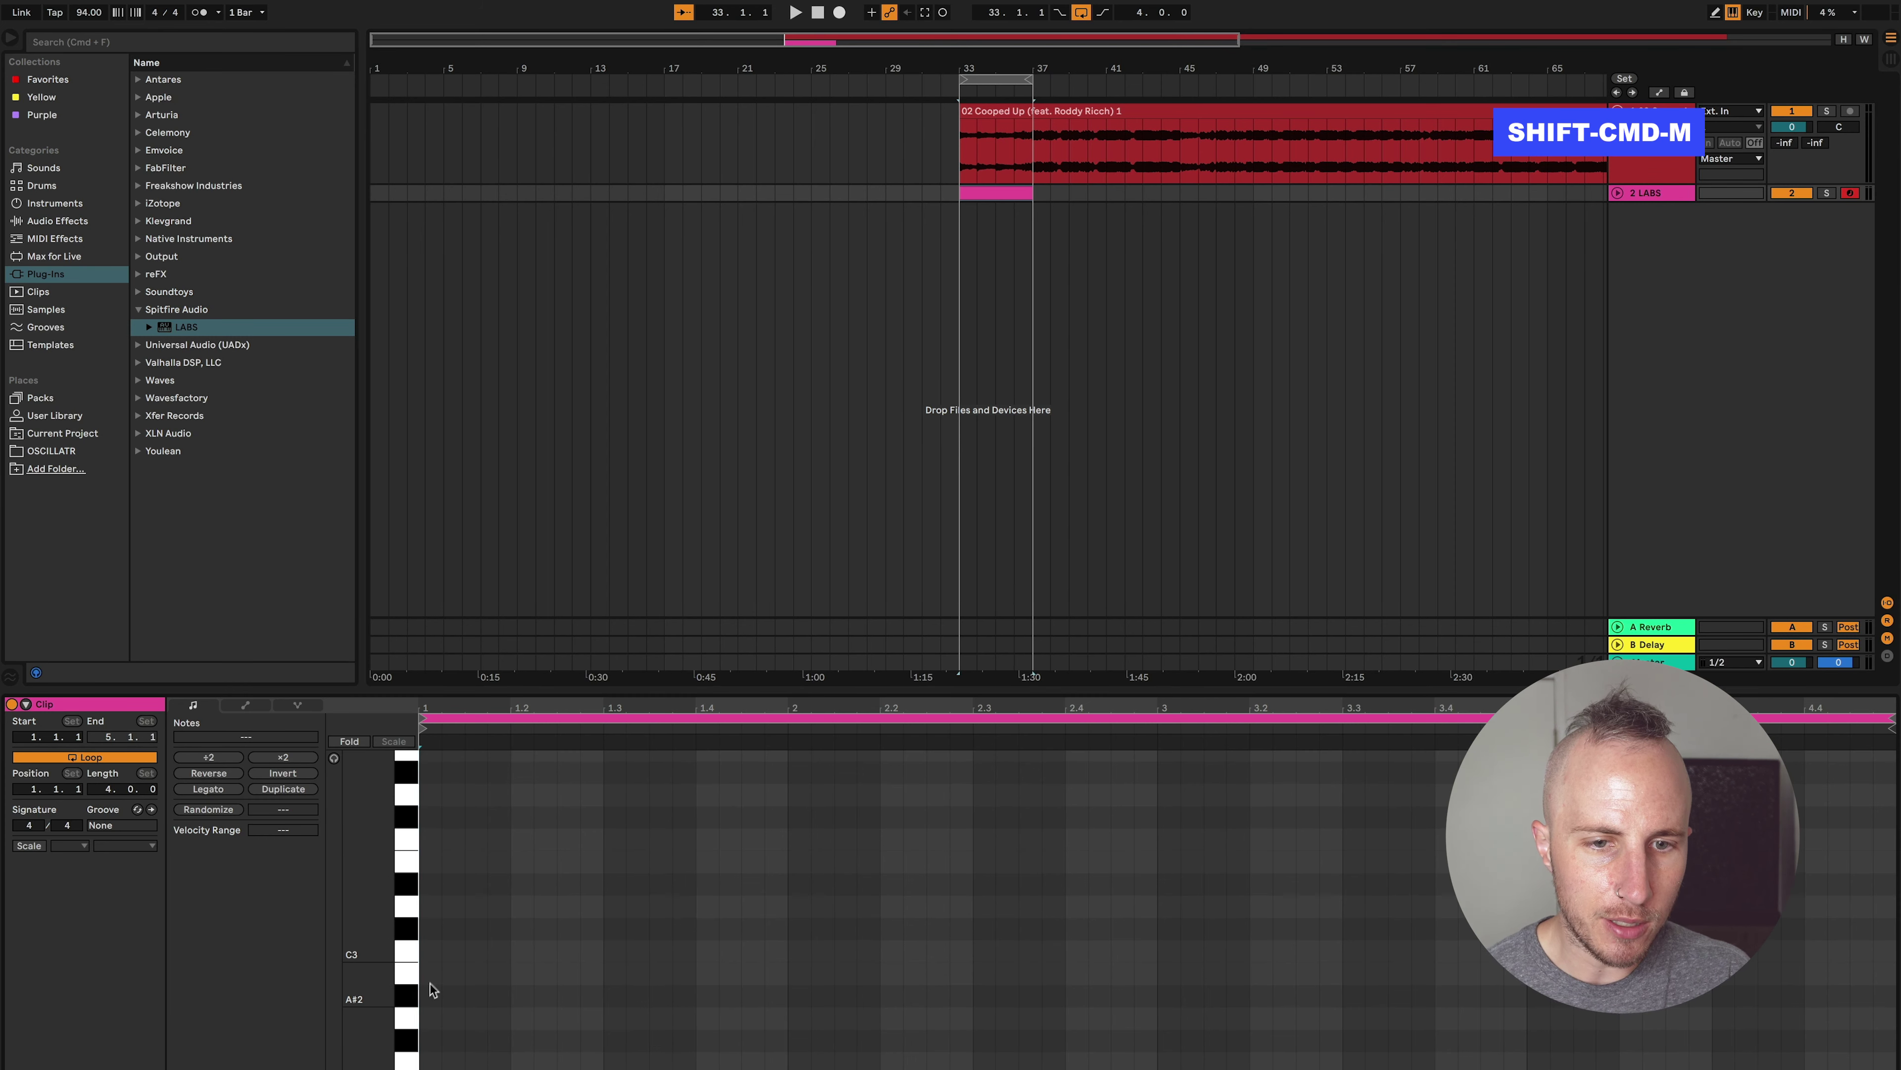
Draw a one-bar F2 note in the first bar of the clip and play it against the song.
{"action": "left_click_drag", "start_coordinate": [439, 838], "coordinate": [734, 991]}
{"action": "key", "text": "Down"}
{"action": "key", "text": "Down"}
{"action": "key", "text": "Down"}
{"action": "key", "text": "Down"}
{"action": "key", "text": "Up"}
{"action": "key", "text": "space"}
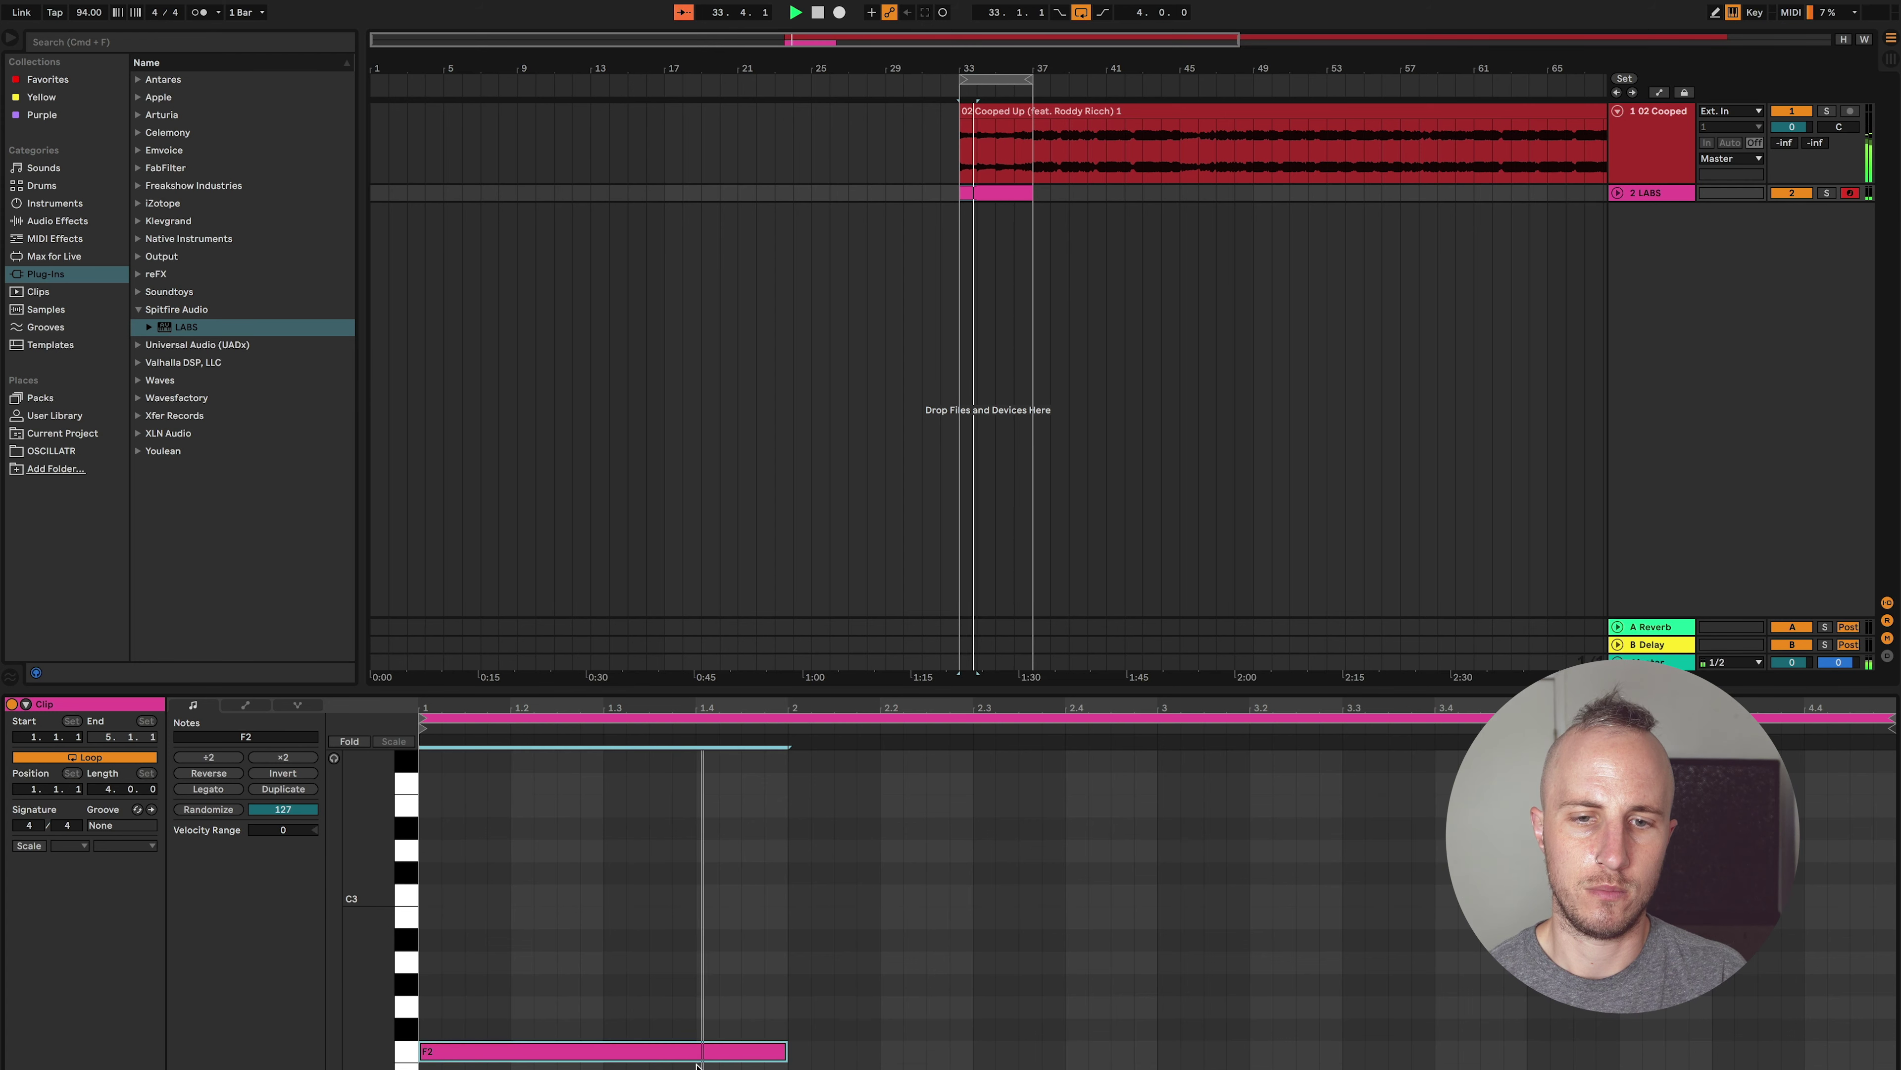
Duplicate the F2 note into bars 2 to 4 as G2, D2 and E2, and play the progression.
{"action": "left_click_drag", "start_coordinate": [692, 1052], "coordinate": [1277, 1068]}
{"action": "scroll", "coordinate": [1385, 1067], "scroll_direction": "down", "scroll_amount": 3}
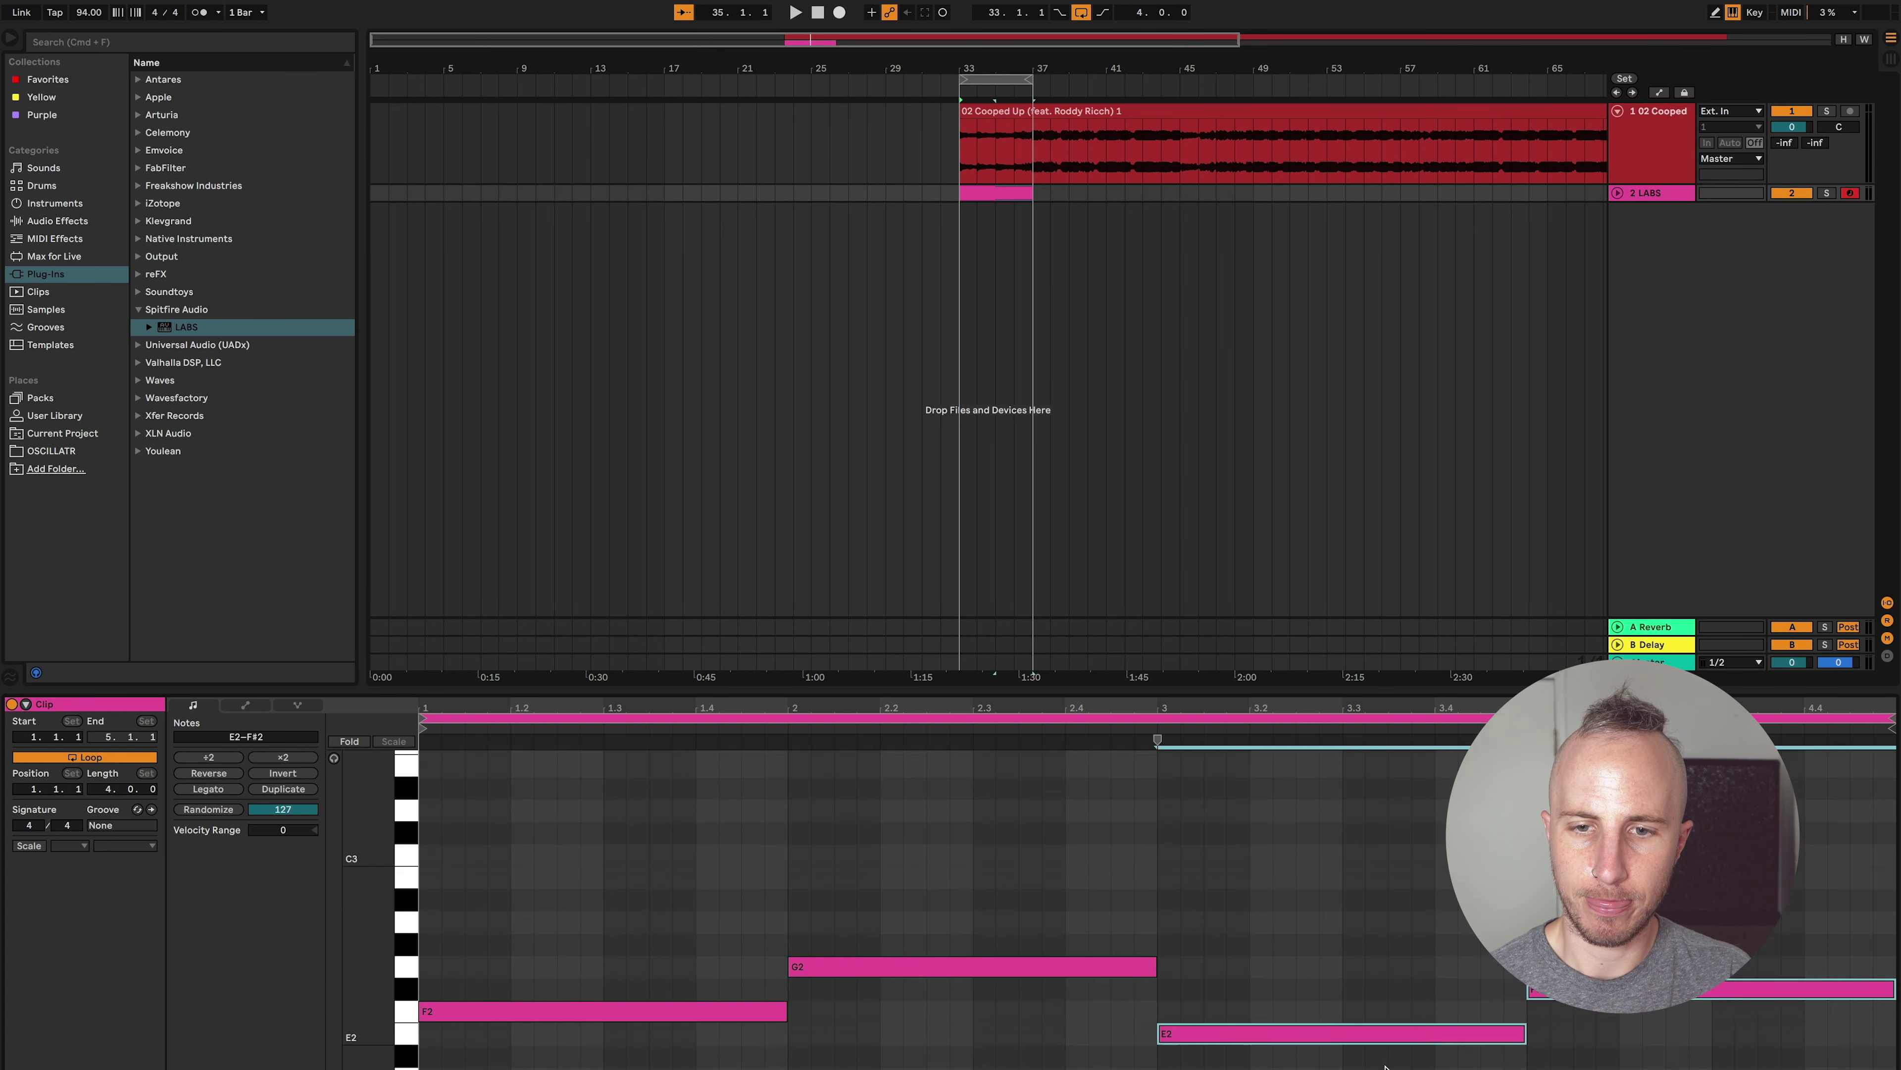
{"action": "key", "text": "Down"}
{"action": "key", "text": "Down"}
{"action": "key", "text": "space"}
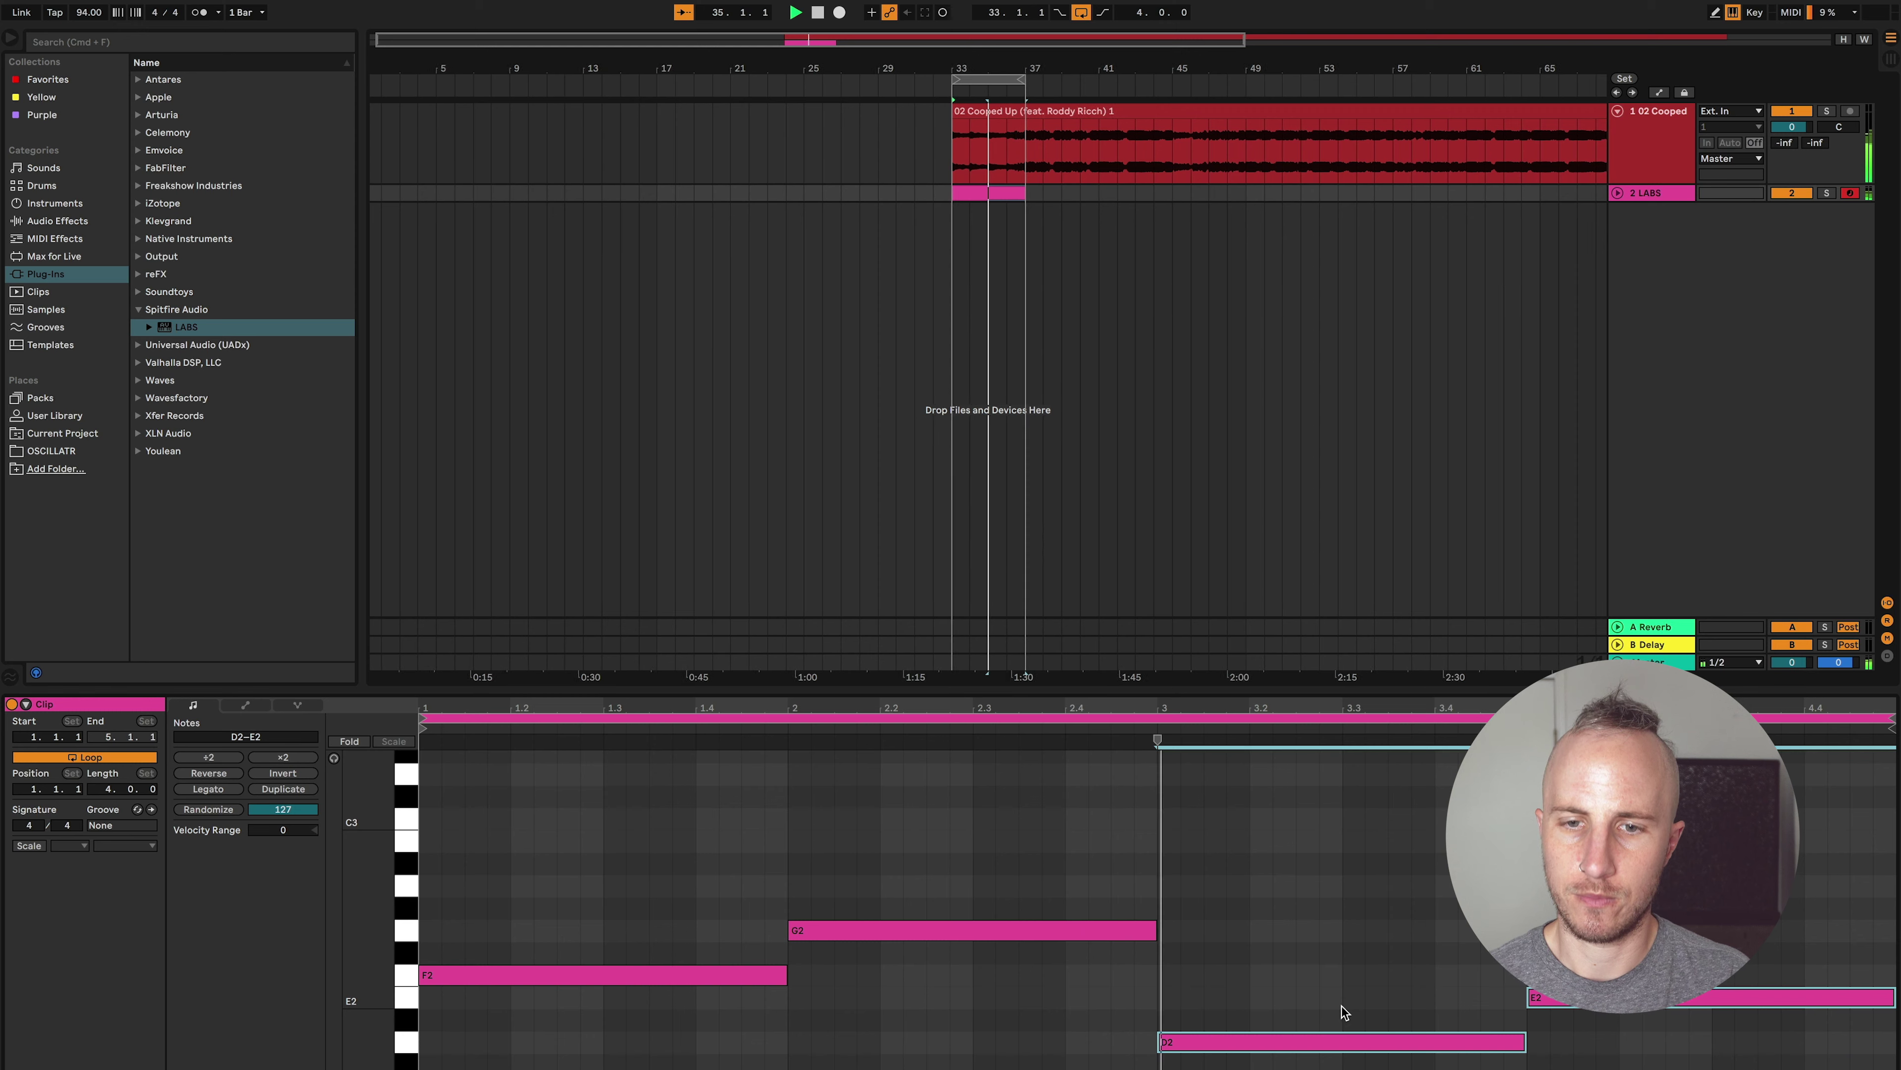
Mute the song track and transpose all four notes down two octaves.
{"action": "left_click", "coordinate": [1795, 112]}
{"action": "key", "text": "space"}
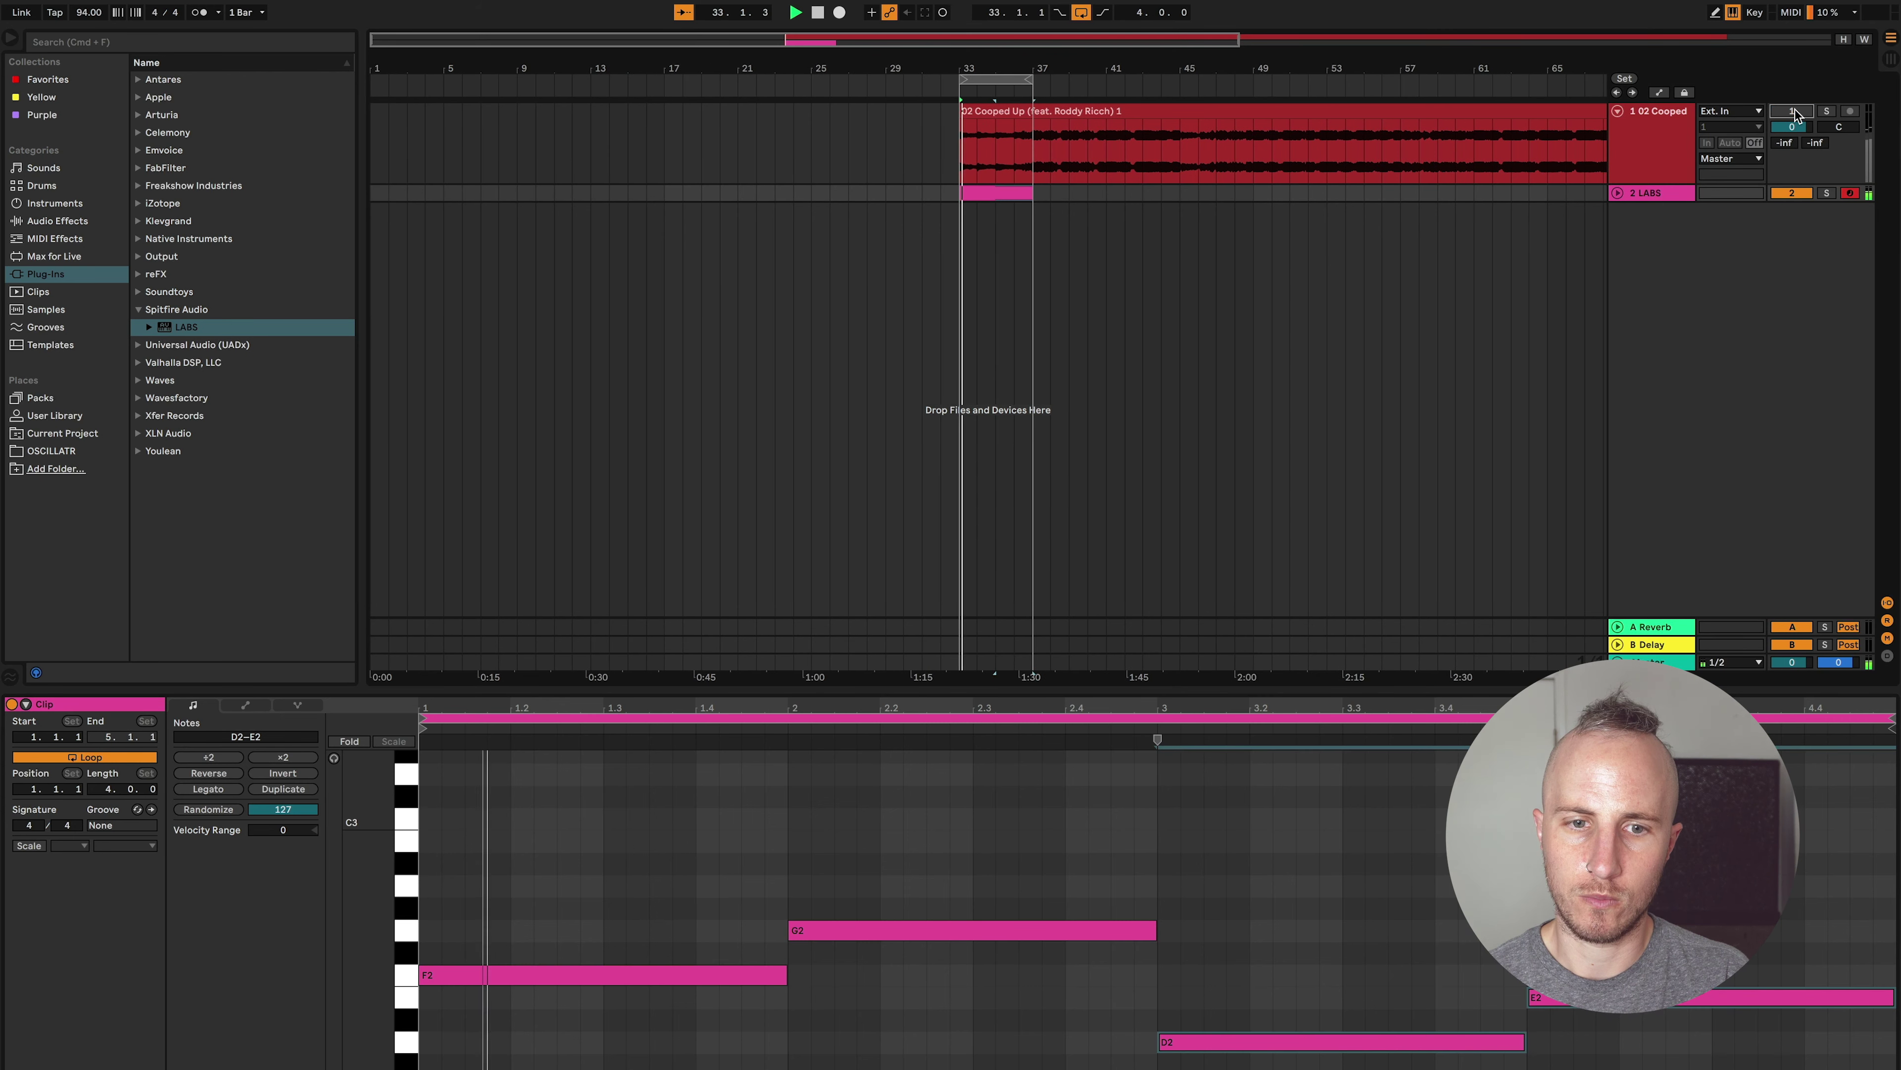
{"action": "key", "text": "super+a"}
{"action": "key", "text": "space"}
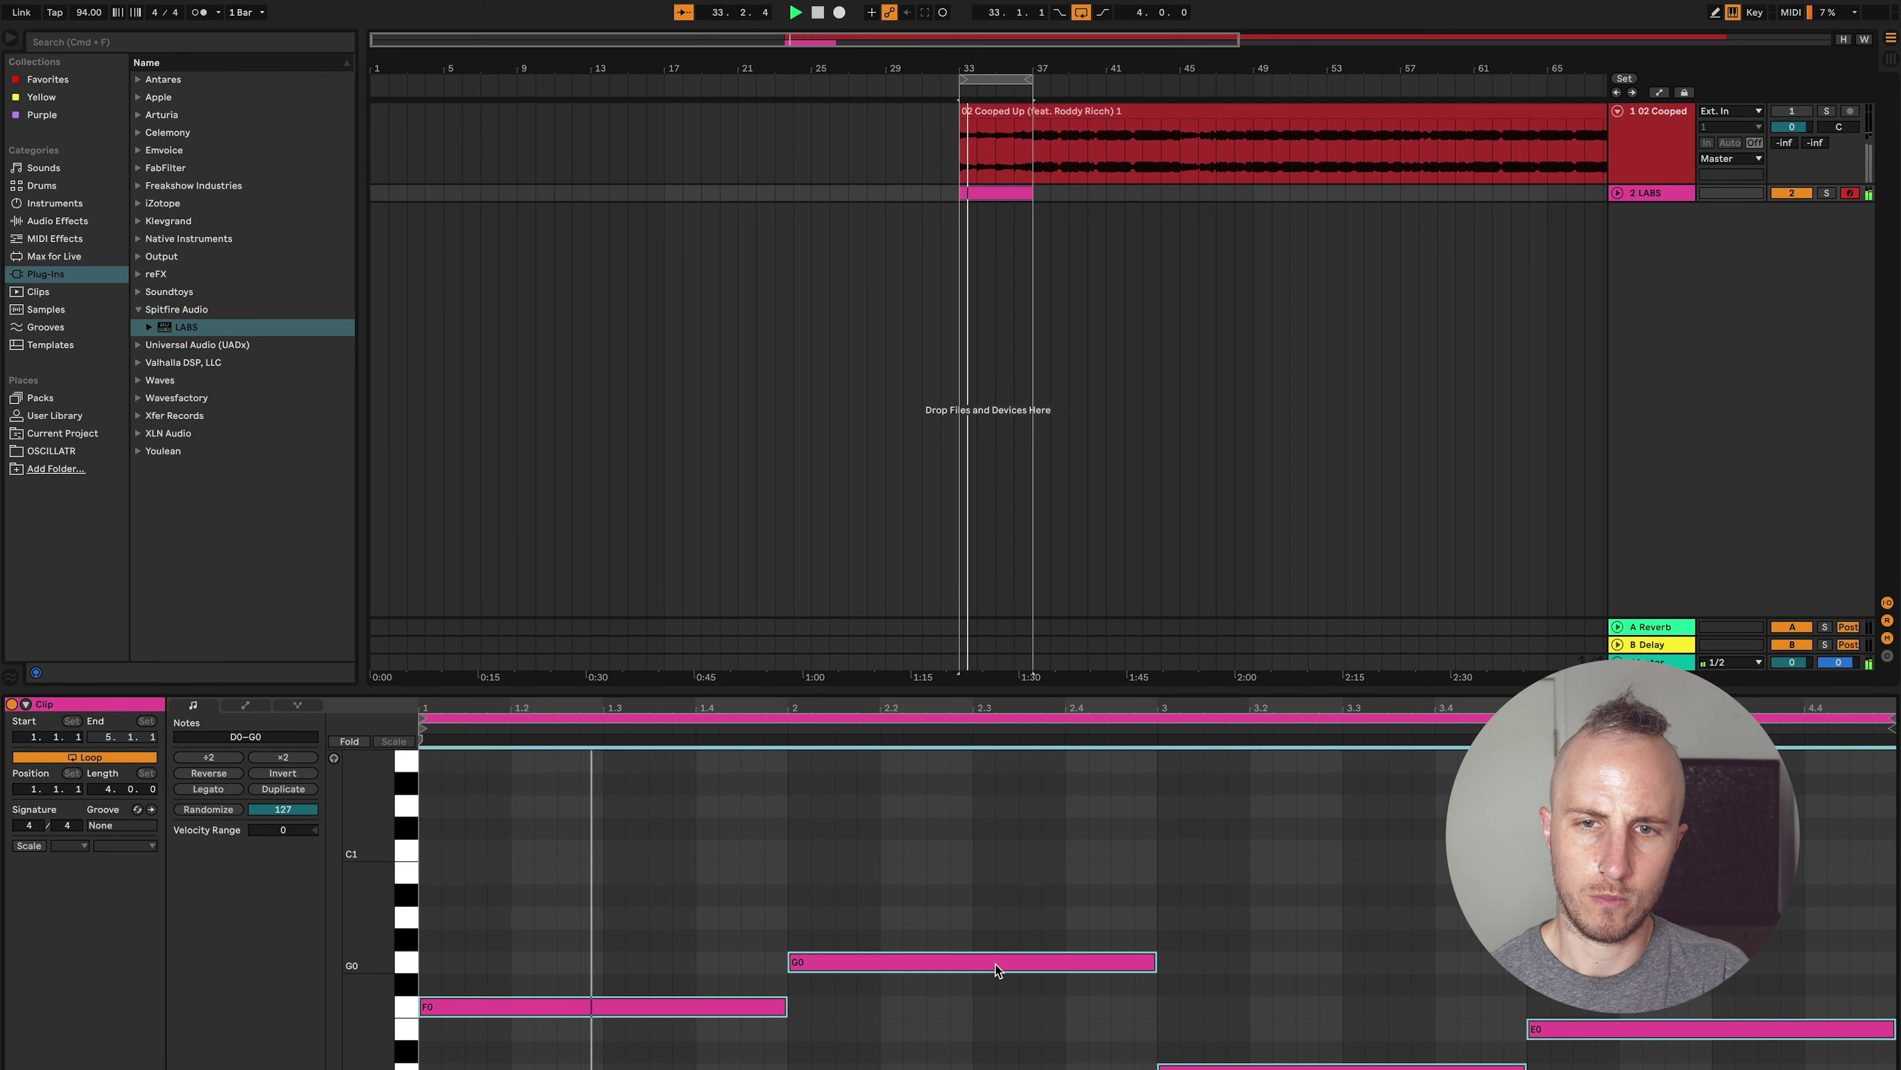
{"action": "left_click", "coordinate": [601, 1009]}
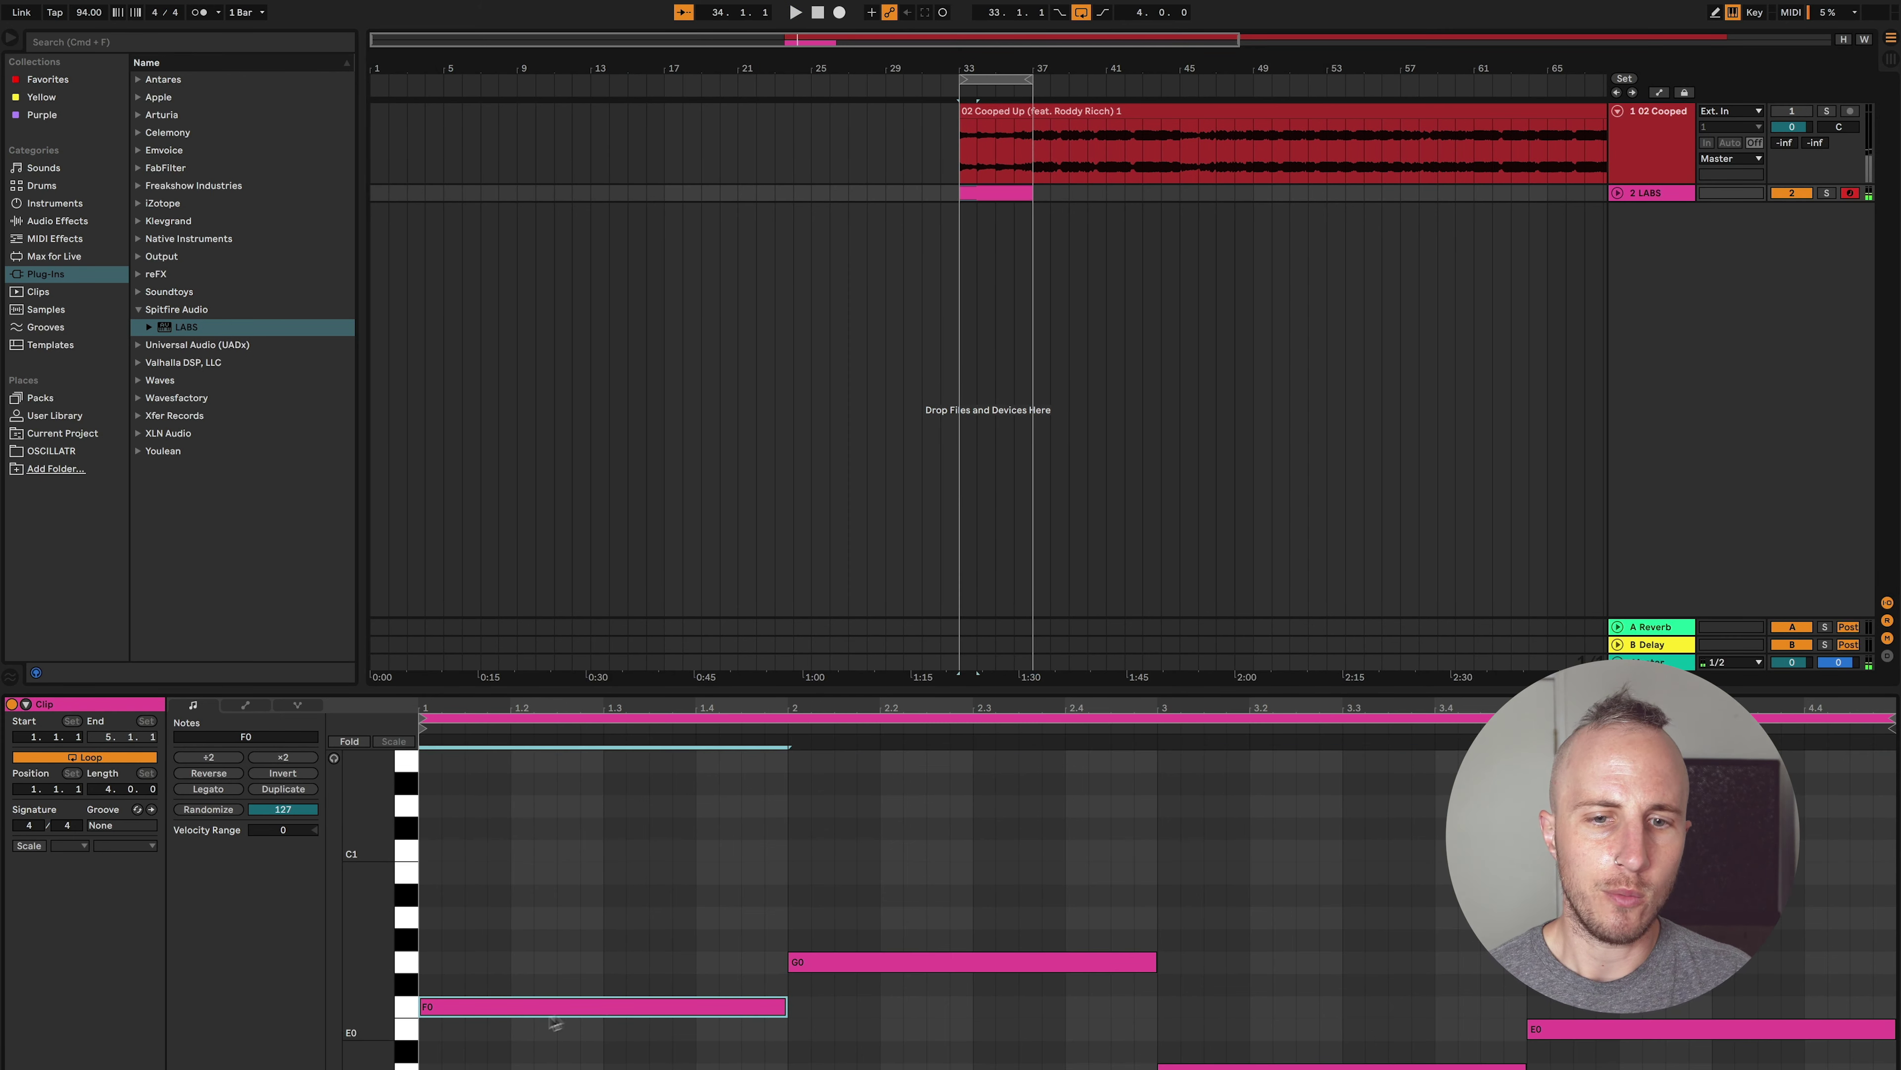
Duplicate all four bass notes one octave higher and play the result.
{"action": "scroll", "coordinate": [634, 992], "scroll_direction": "down", "scroll_amount": 3}
{"action": "key", "text": "super+a"}
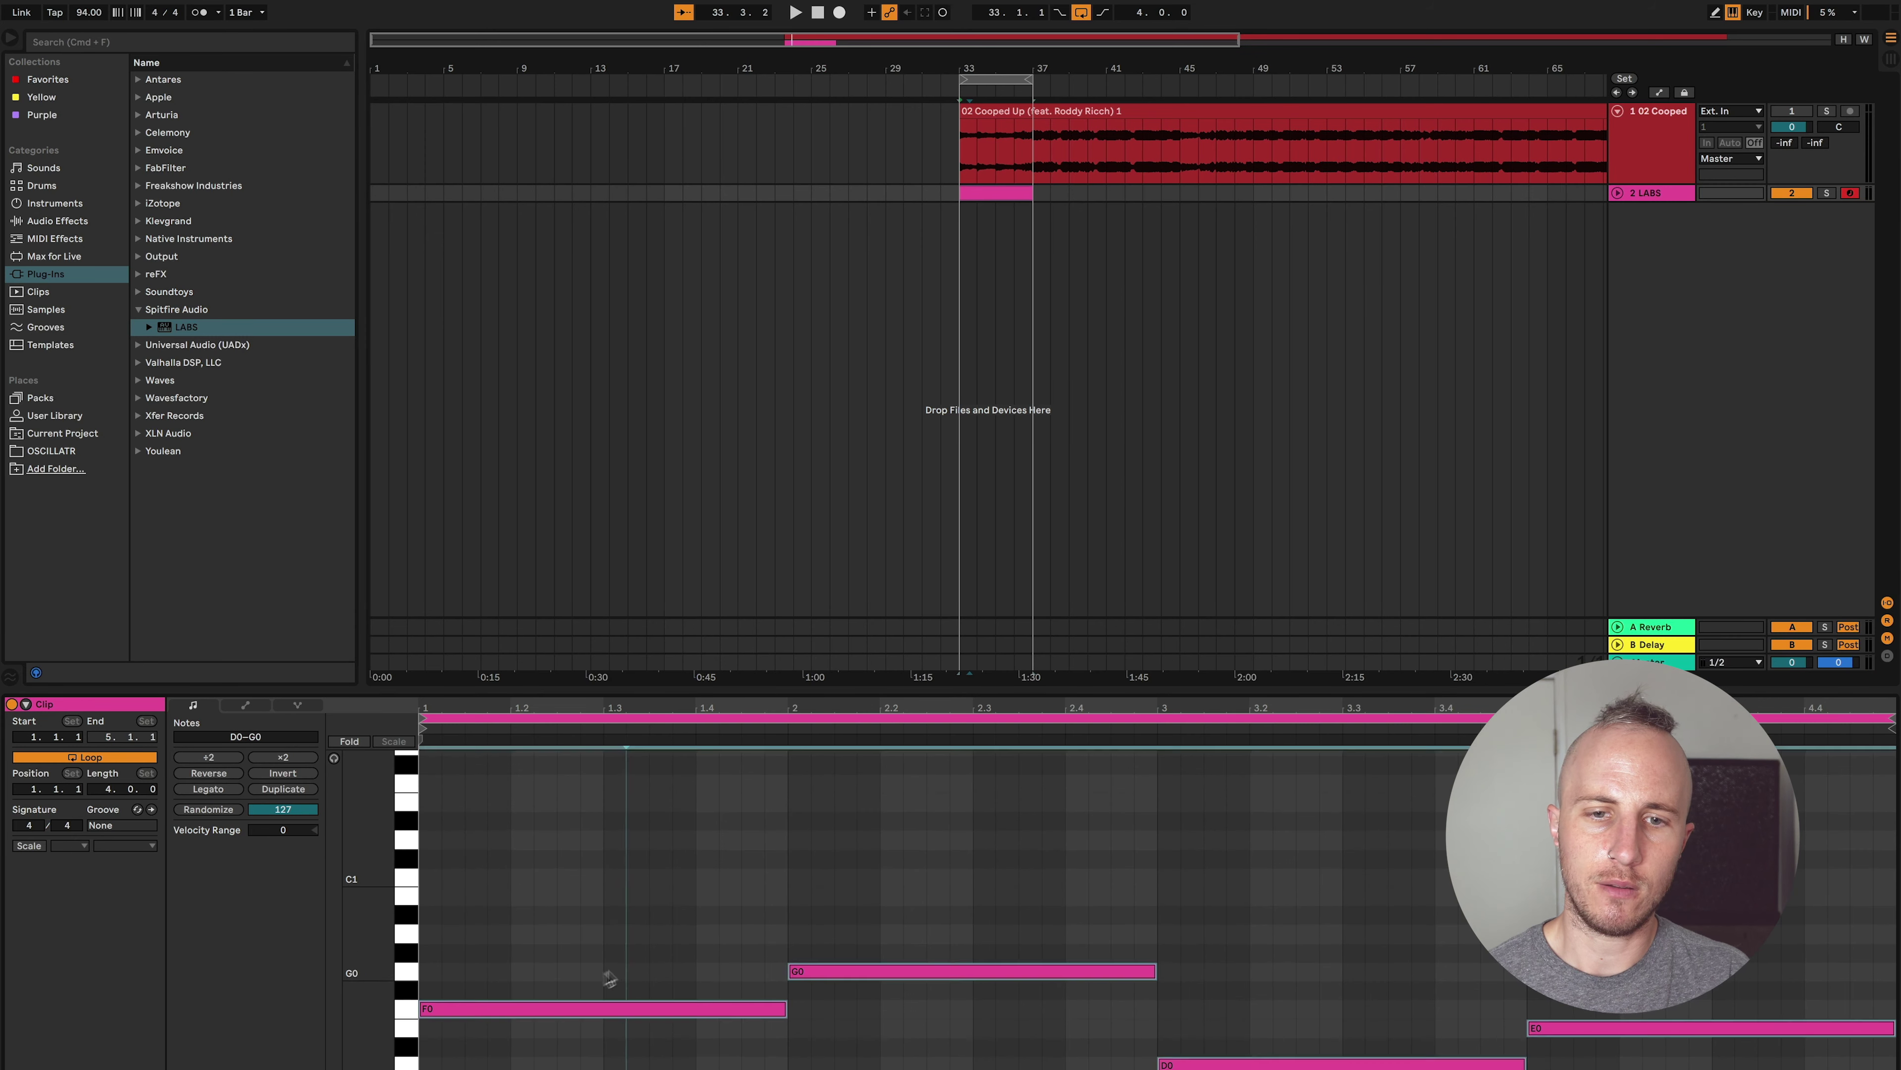
{"action": "scroll", "coordinate": [547, 999], "scroll_direction": "up", "scroll_amount": 1}
{"action": "left_click_drag", "start_coordinate": [541, 1004], "coordinate": [539, 891]}
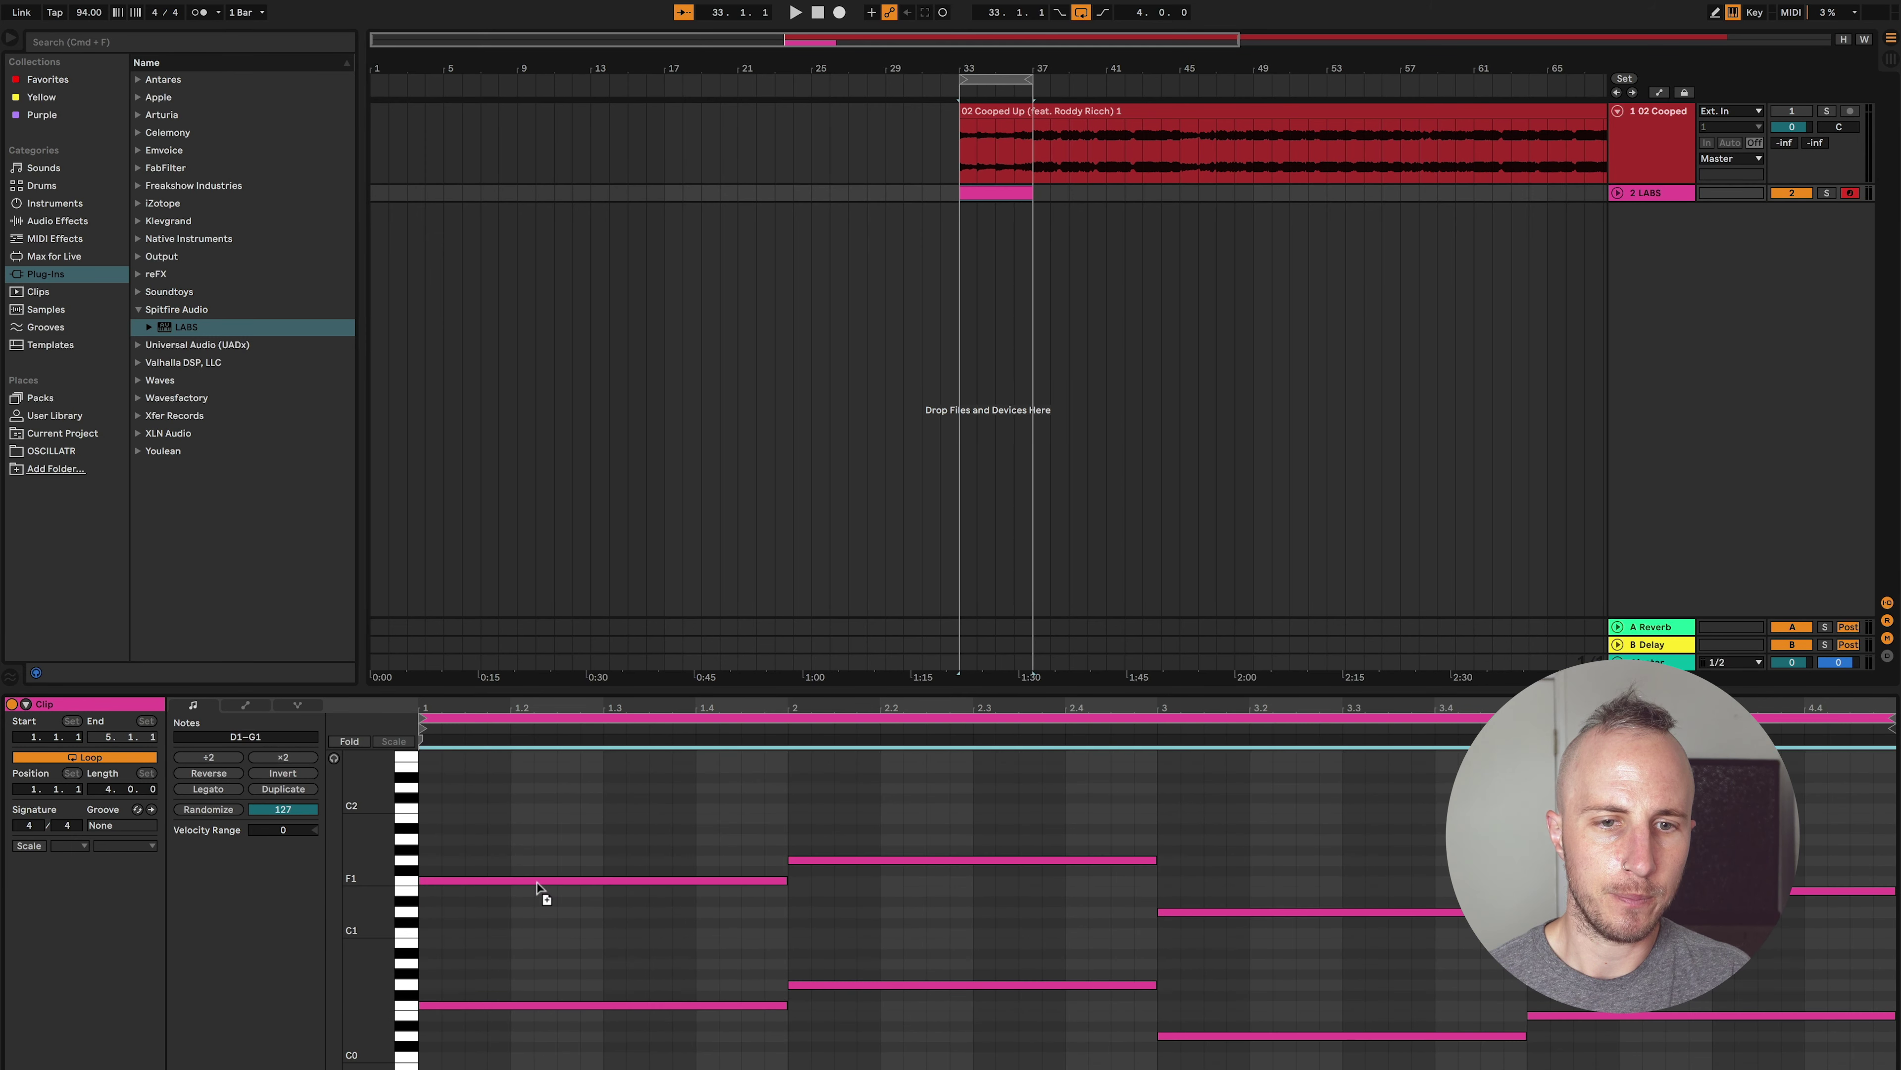
{"action": "key", "text": "space"}
{"action": "scroll", "coordinate": [560, 990], "scroll_direction": "up", "scroll_amount": 2}
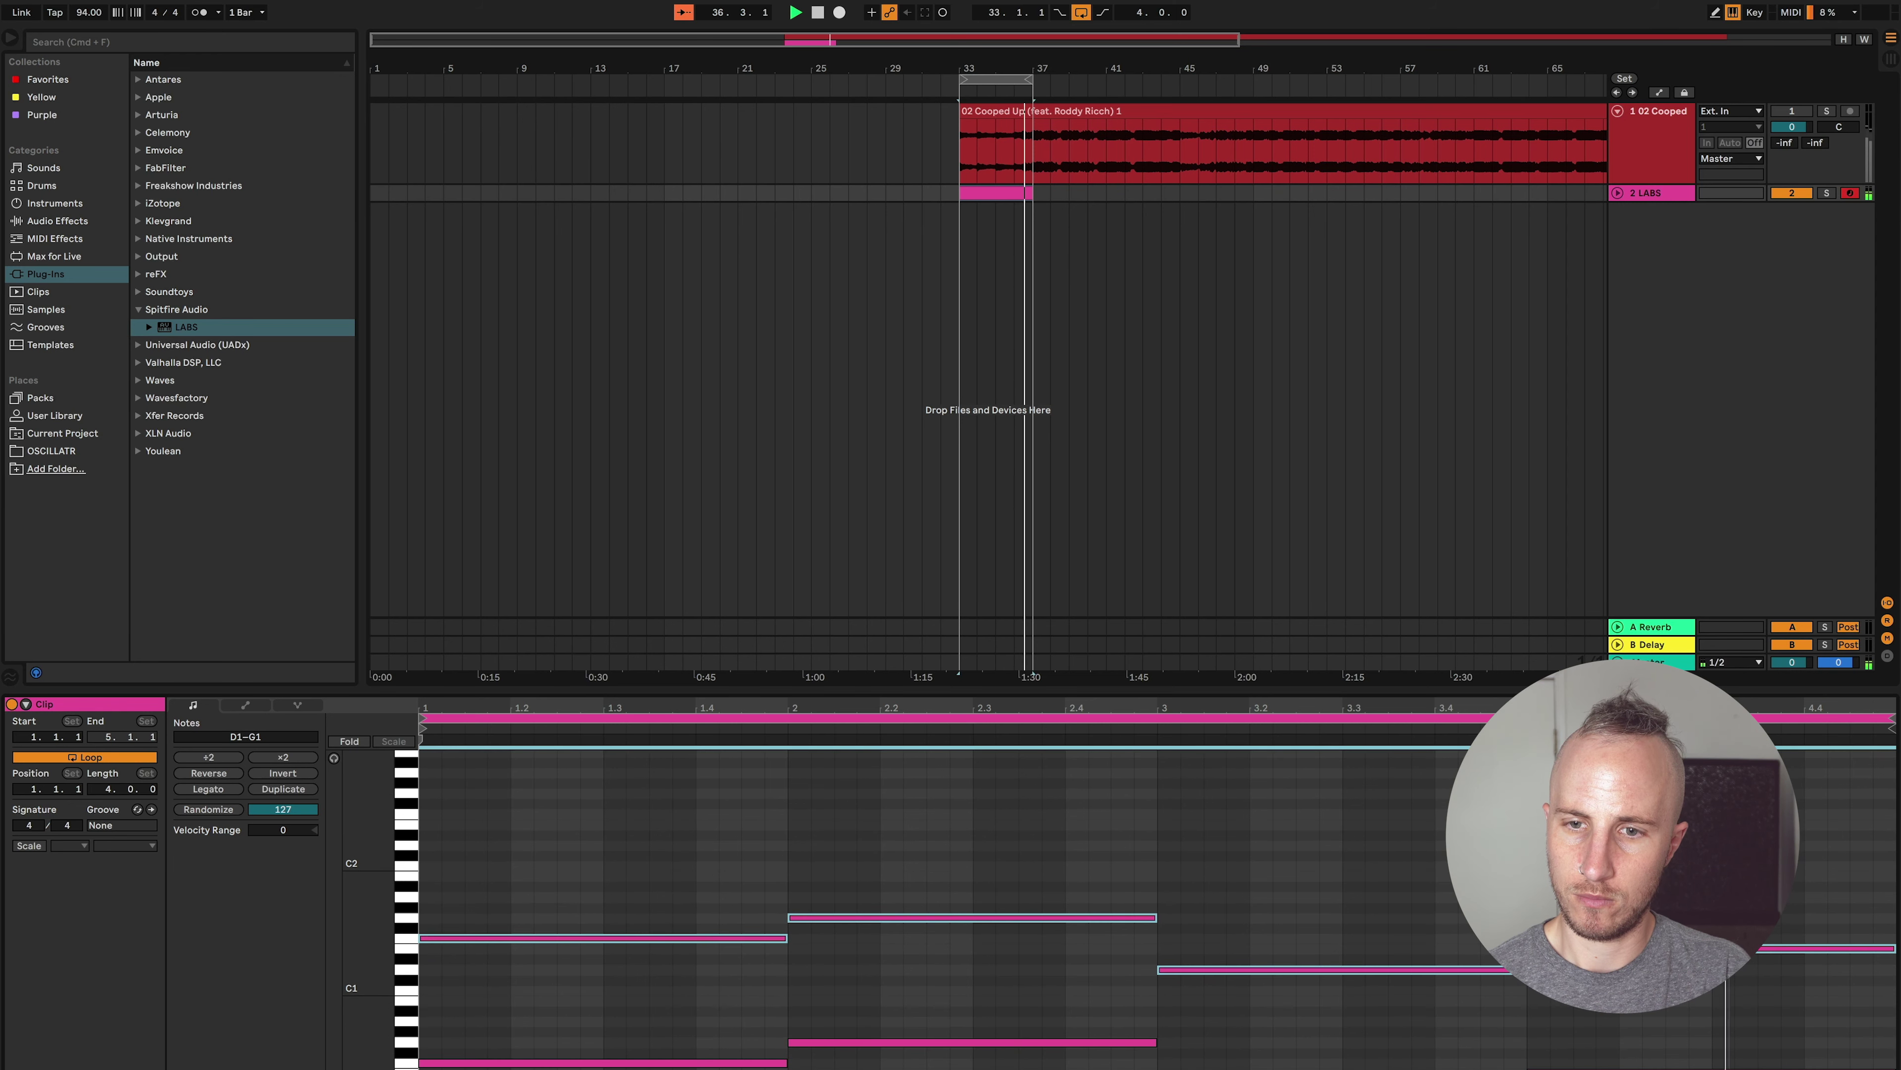
Add a third note to the first bar by copying F1 upwards to A2, and listen to the chord.
{"action": "scroll", "coordinate": [1577, 1037], "scroll_direction": "down", "scroll_amount": 3}
{"action": "mouse_move", "coordinate": [506, 960]}
{"action": "left_mouse_down"}
{"action": "mouse_move", "coordinate": [505, 869]}
{"action": "mouse_move", "coordinate": [503, 889]}
{"action": "left_mouse_up"}
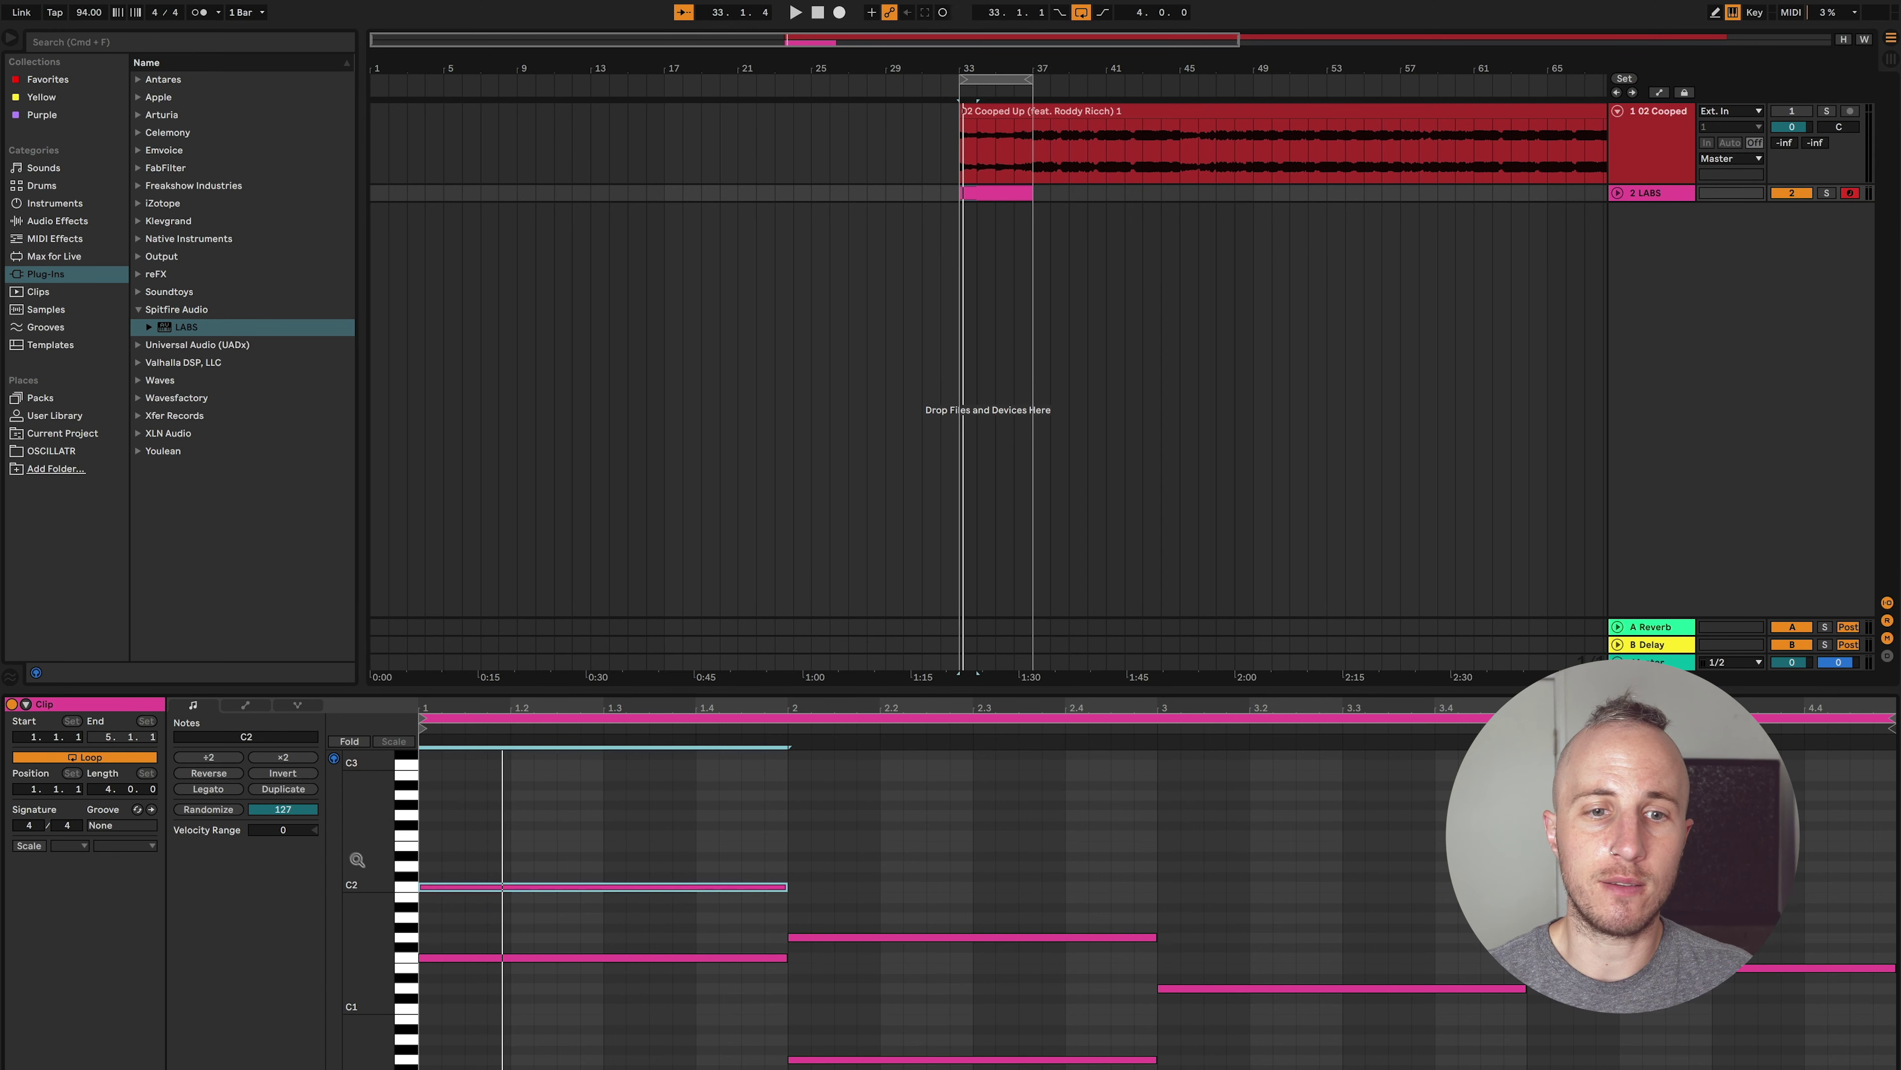
{"action": "mouse_move", "coordinate": [516, 875]}
{"action": "left_mouse_down"}
{"action": "mouse_move", "coordinate": [573, 883]}
{"action": "mouse_move", "coordinate": [570, 792]}
{"action": "left_mouse_up"}
{"action": "left_click", "coordinate": [577, 869]}
{"action": "key", "text": "space"}
{"action": "key", "text": "space"}
{"action": "scroll", "coordinate": [591, 812], "scroll_direction": "up", "scroll_amount": 3}
Duplicate the A2 note into bars 2 to 4 as B2, F2 and G2.
{"action": "left_click", "coordinate": [579, 867]}
{"action": "left_click", "coordinate": [523, 869]}
{"action": "left_click_drag", "start_coordinate": [524, 870], "coordinate": [892, 850]}
{"action": "left_click_drag", "start_coordinate": [893, 850], "coordinate": [1262, 912]}
{"action": "left_click_drag", "start_coordinate": [1262, 911], "coordinate": [1632, 891]}
Unmute the song track and compare the chords with it, briefly soloing the song.
{"action": "left_click", "coordinate": [1808, 111]}
{"action": "key", "text": "space"}
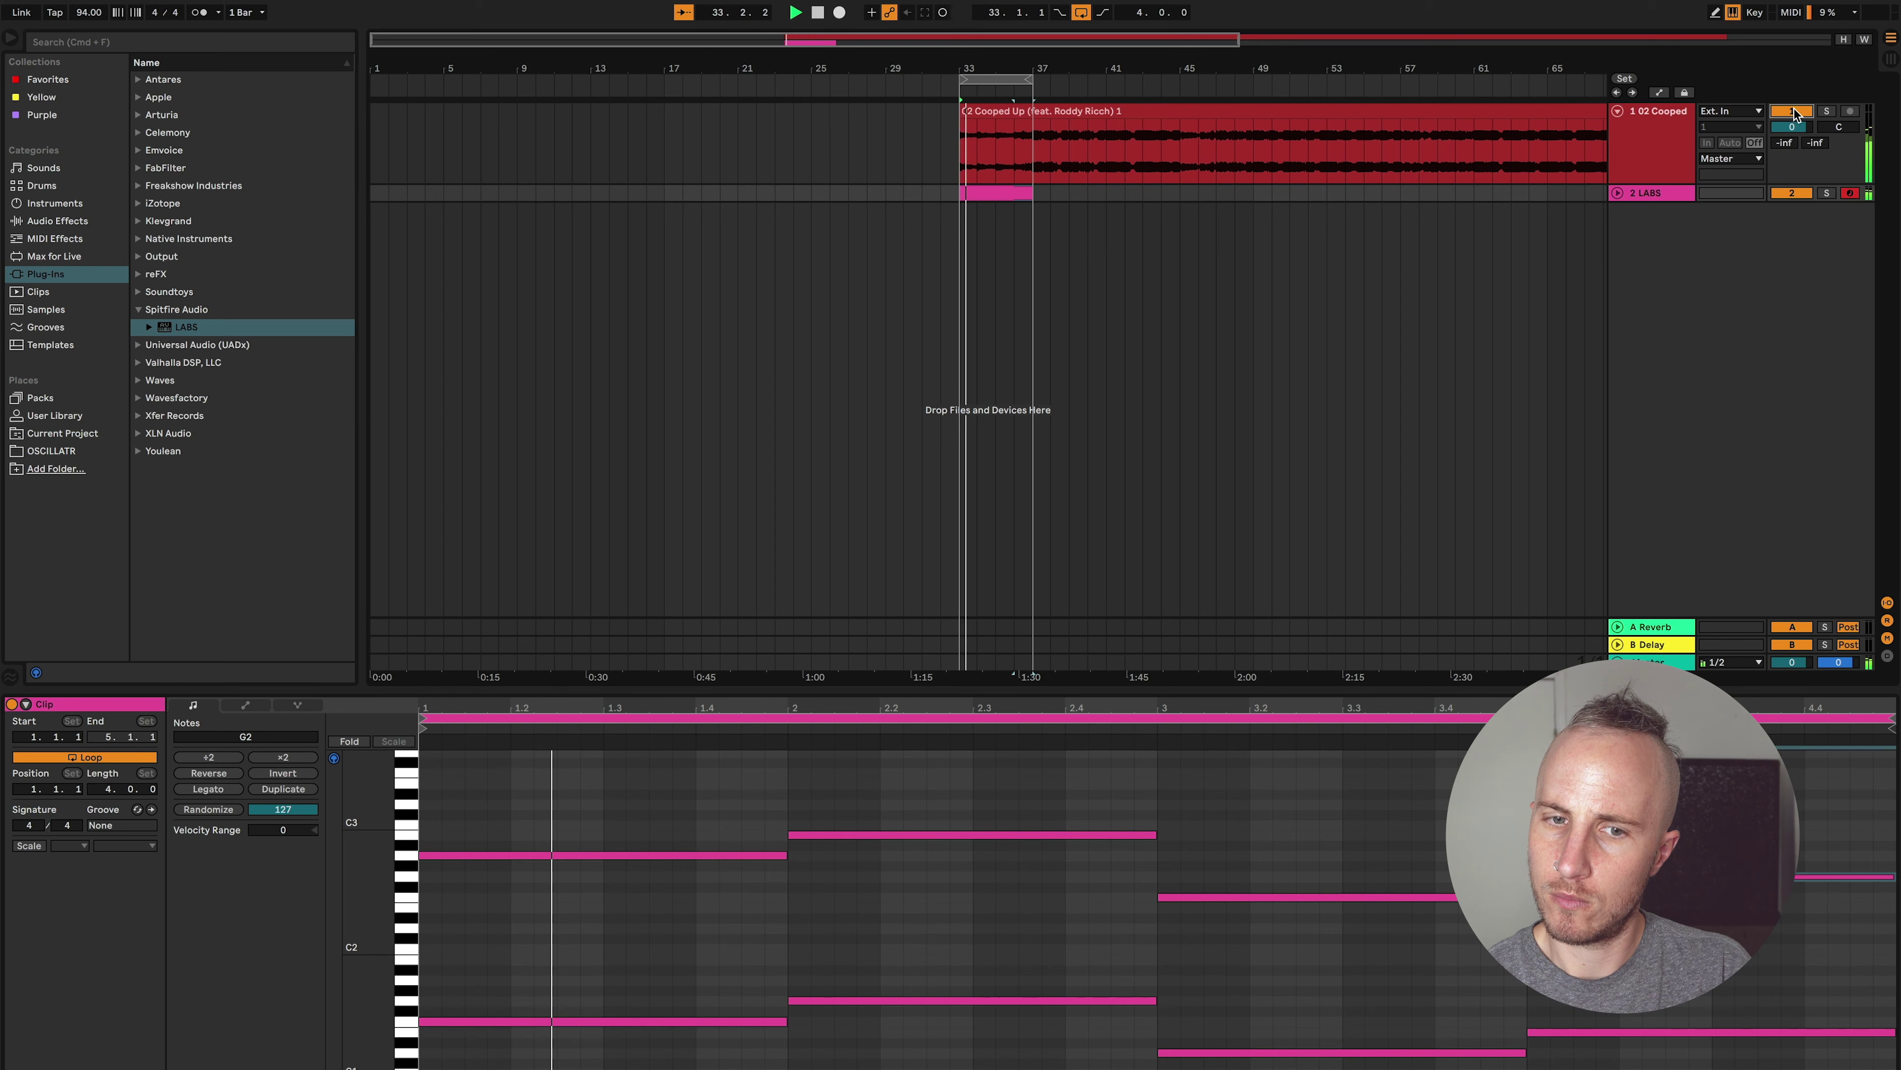
{"action": "left_click", "coordinate": [1827, 111]}
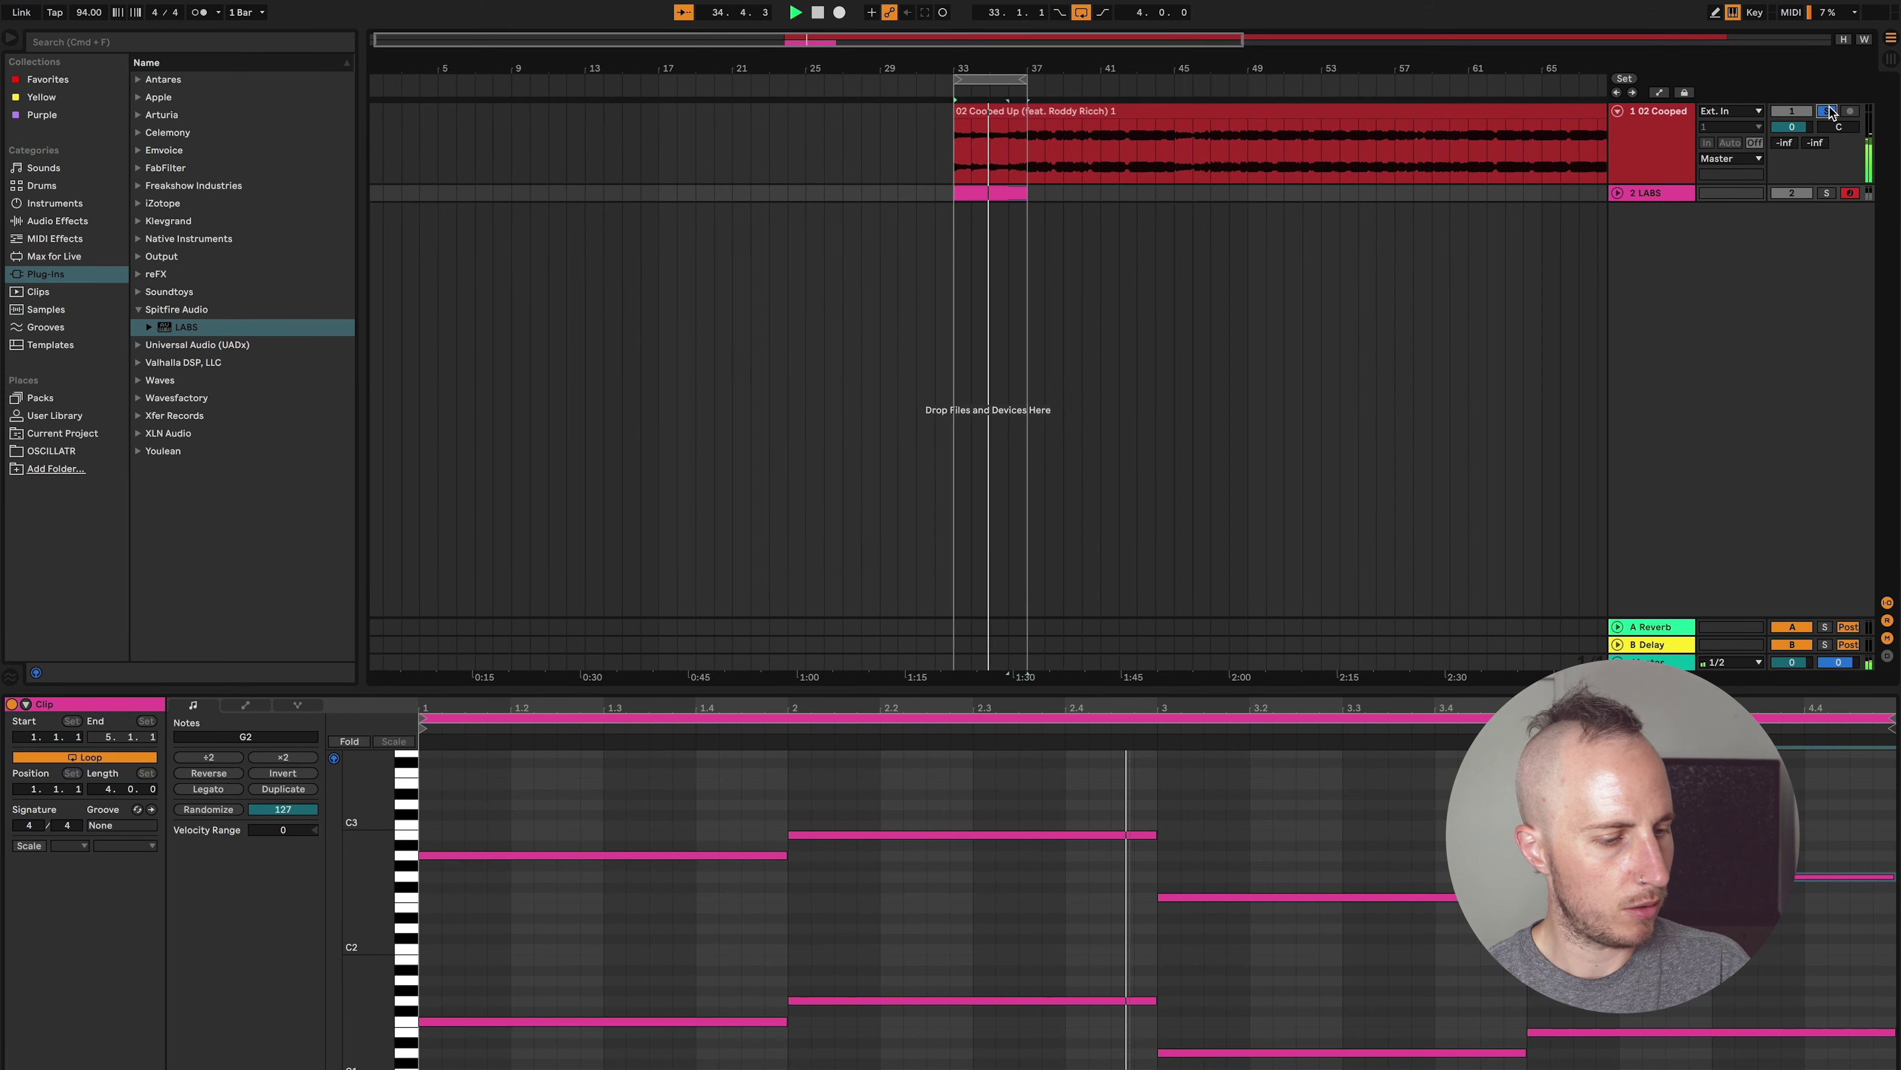
{"action": "left_click", "coordinate": [1829, 113]}
{"action": "key", "text": "space"}
Raise the top notes of bars 3 and 4 to E3 and B2, and audition the LABS track in solo.
{"action": "left_click_drag", "start_coordinate": [1301, 896], "coordinate": [1306, 784]}
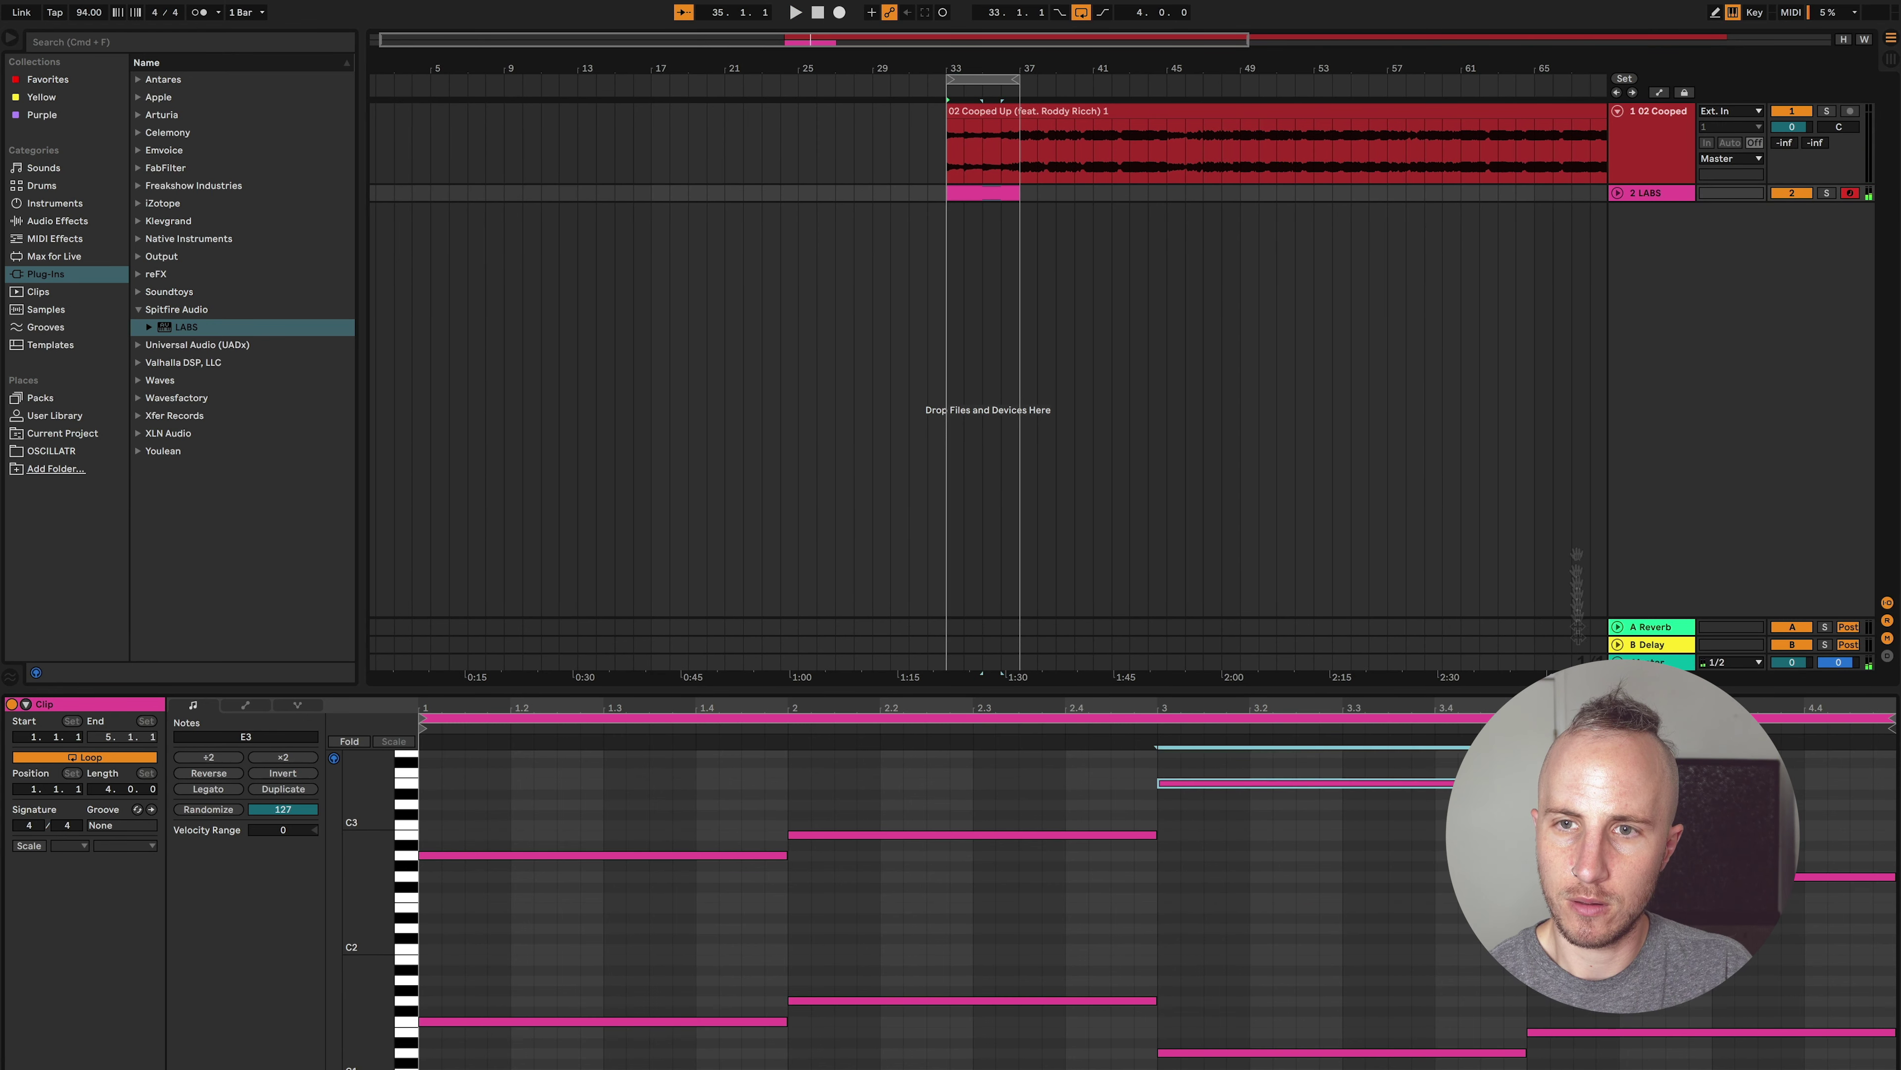
{"action": "left_click", "coordinate": [999, 156]}
{"action": "key", "text": "space"}
{"action": "left_click", "coordinate": [965, 193]}
{"action": "left_click", "coordinate": [1827, 192]}
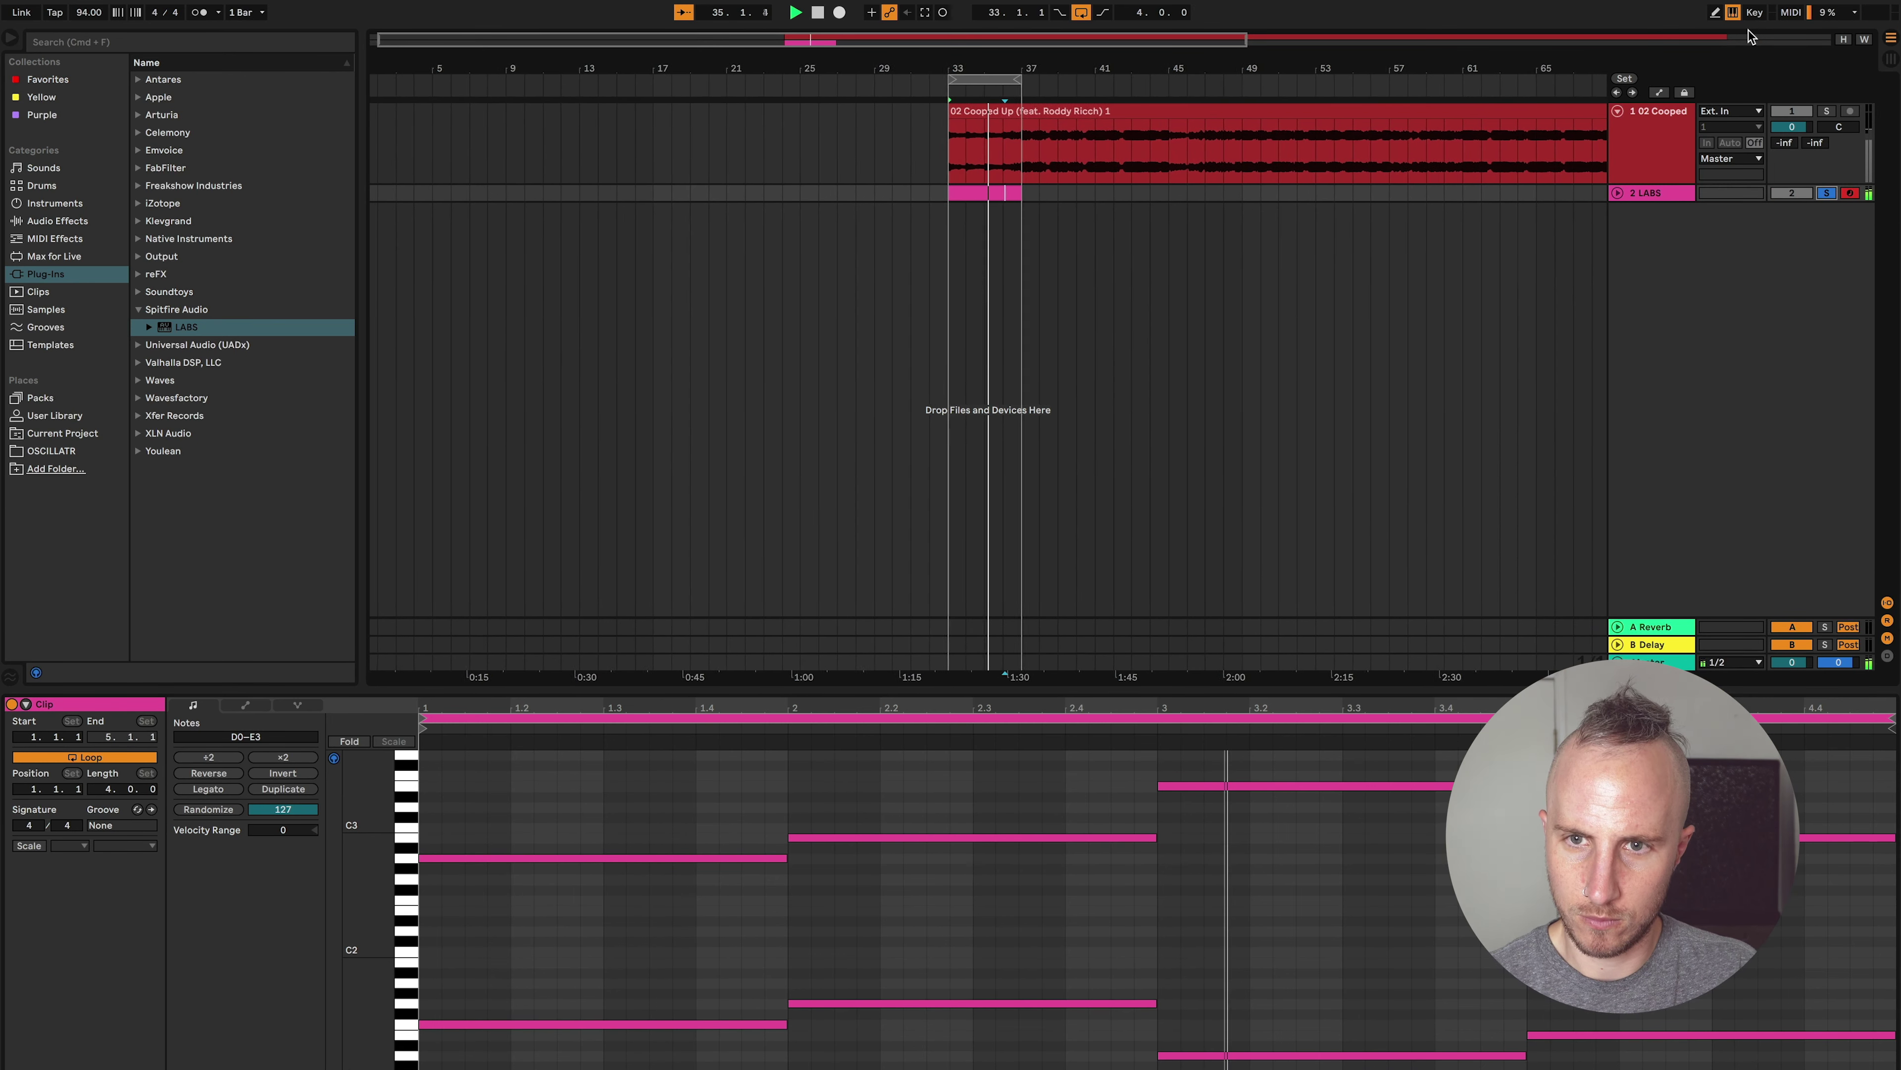
{"action": "scroll", "coordinate": [1358, 938], "scroll_direction": "up", "scroll_amount": 2}
{"action": "scroll", "coordinate": [1357, 938], "scroll_direction": "down", "scroll_amount": 5}
{"action": "key", "text": "space"}
Try a higher lowest note in bar 4 and play the chords back.
{"action": "scroll", "coordinate": [1575, 974], "scroll_direction": "down", "scroll_amount": 6}
{"action": "scroll", "coordinate": [1575, 989], "scroll_direction": "up", "scroll_amount": 1}
{"action": "left_click", "coordinate": [1576, 1011]}
{"action": "left_click_drag", "start_coordinate": [1598, 1029], "coordinate": [1606, 978]}
{"action": "scroll", "coordinate": [1606, 978], "scroll_direction": "down", "scroll_amount": 1}
{"action": "key", "text": "super+a"}
{"action": "key", "text": "space"}
{"action": "scroll", "coordinate": [1444, 922], "scroll_direction": "up", "scroll_amount": 7}
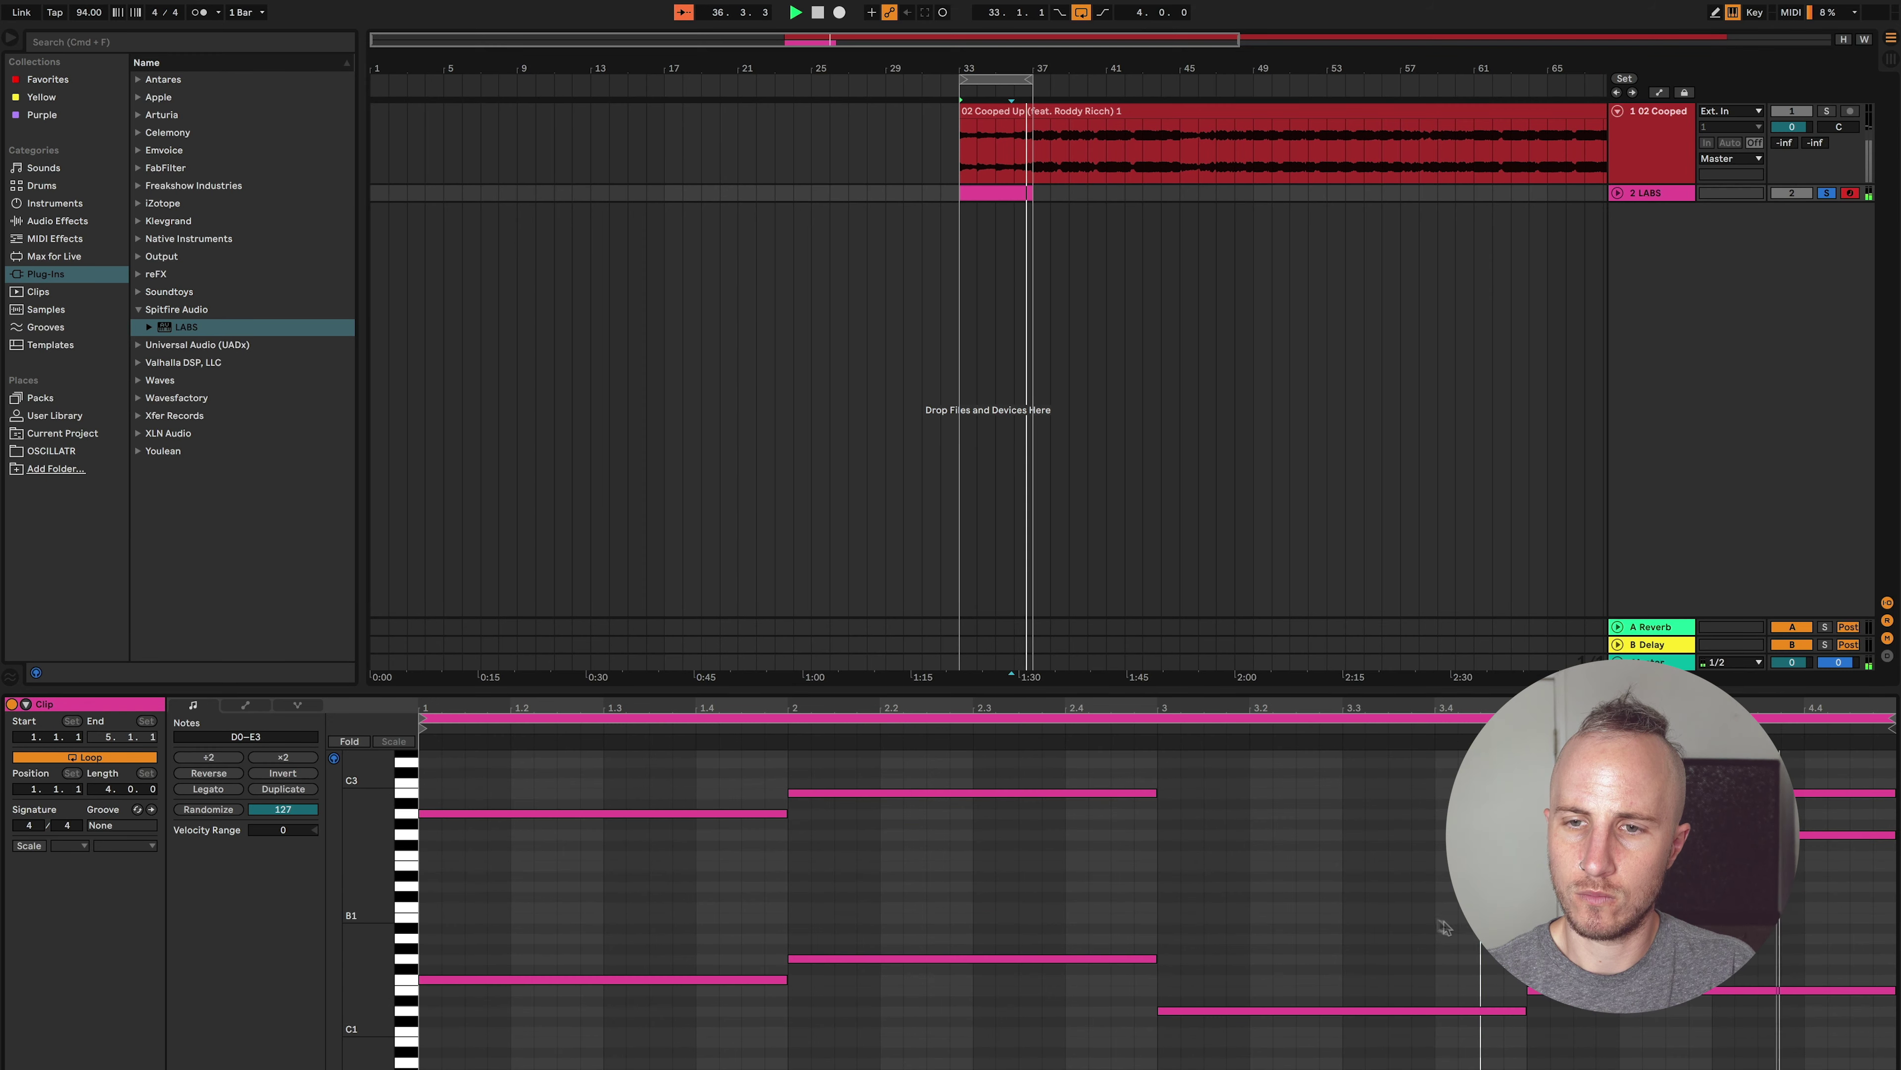
{"action": "left_click", "coordinate": [970, 194]}
{"action": "key", "text": "space"}
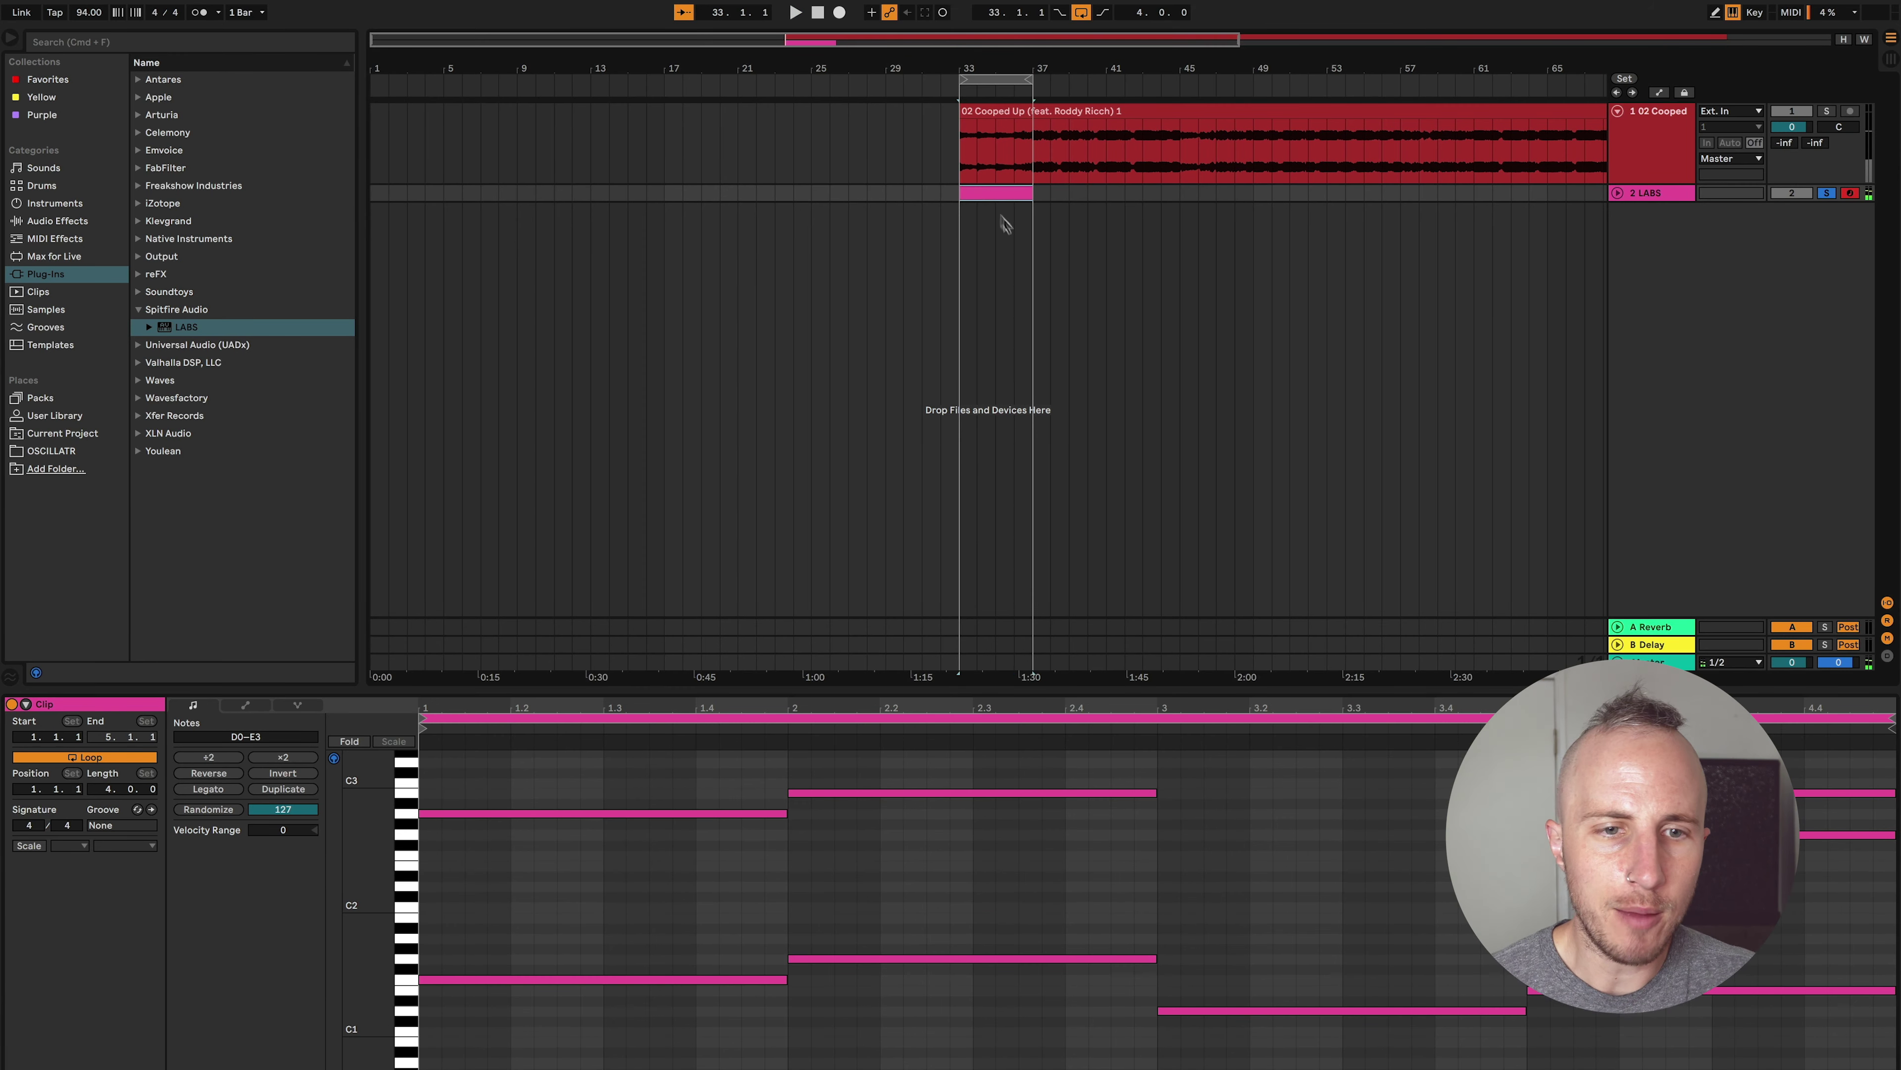
Group the LABS instrument into an Instrument Rack and show its chain list.
{"action": "key", "text": "shift+Tab"}
{"action": "left_click", "coordinate": [74, 964]}
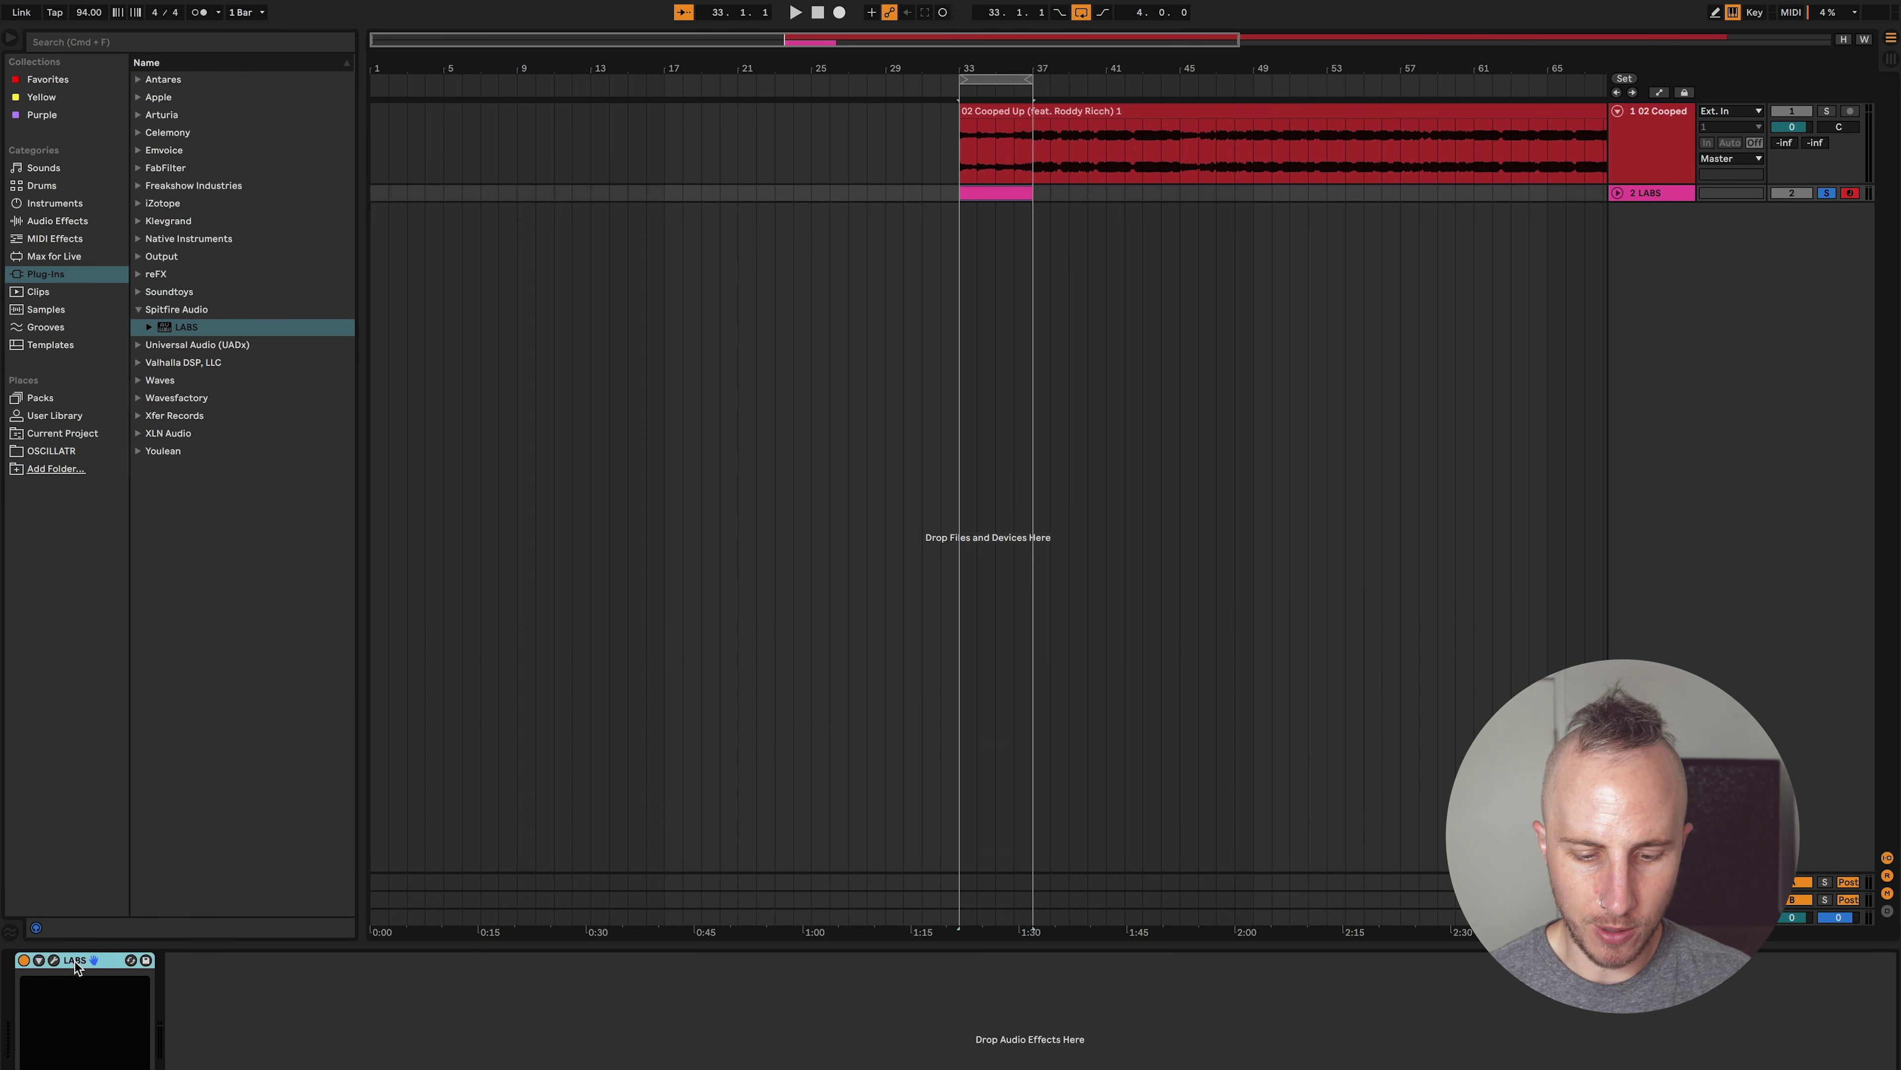
{"action": "key", "text": "super+g"}
{"action": "left_click", "coordinate": [25, 1024]}
Add the Grand Piano Equal Mellow Solo preset as a second chain in the rack and set its volume to -3.0 dB.
{"action": "left_click", "coordinate": [44, 167]}
{"action": "left_click", "coordinate": [137, 221]}
{"action": "left_click_drag", "start_coordinate": [253, 520], "coordinate": [142, 1066]}
{"action": "key", "text": "space"}
{"action": "left_click_drag", "start_coordinate": [123, 1022], "coordinate": [124, 1025]}
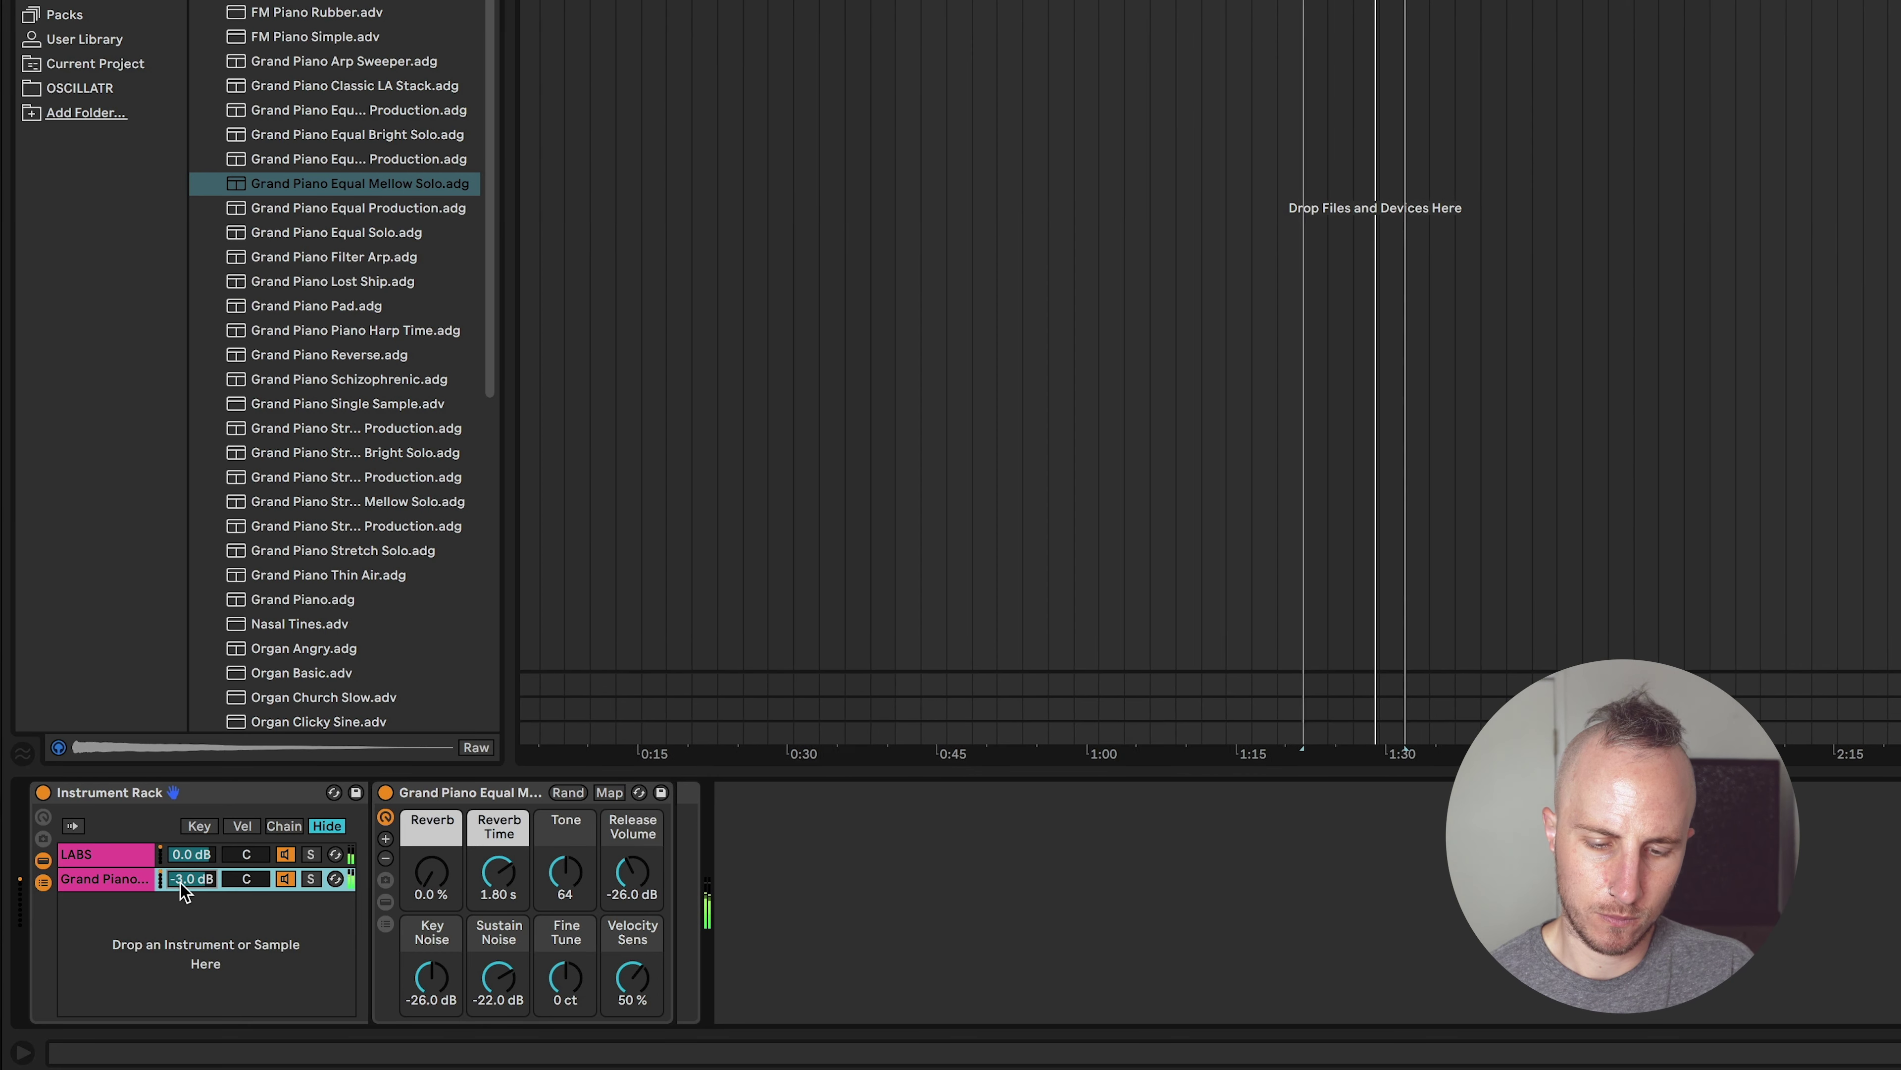
Lower the bass note of bar 4 to E0 and set the velocity of all notes in the clip to 81.
{"action": "double_click", "coordinate": [1345, 3]}
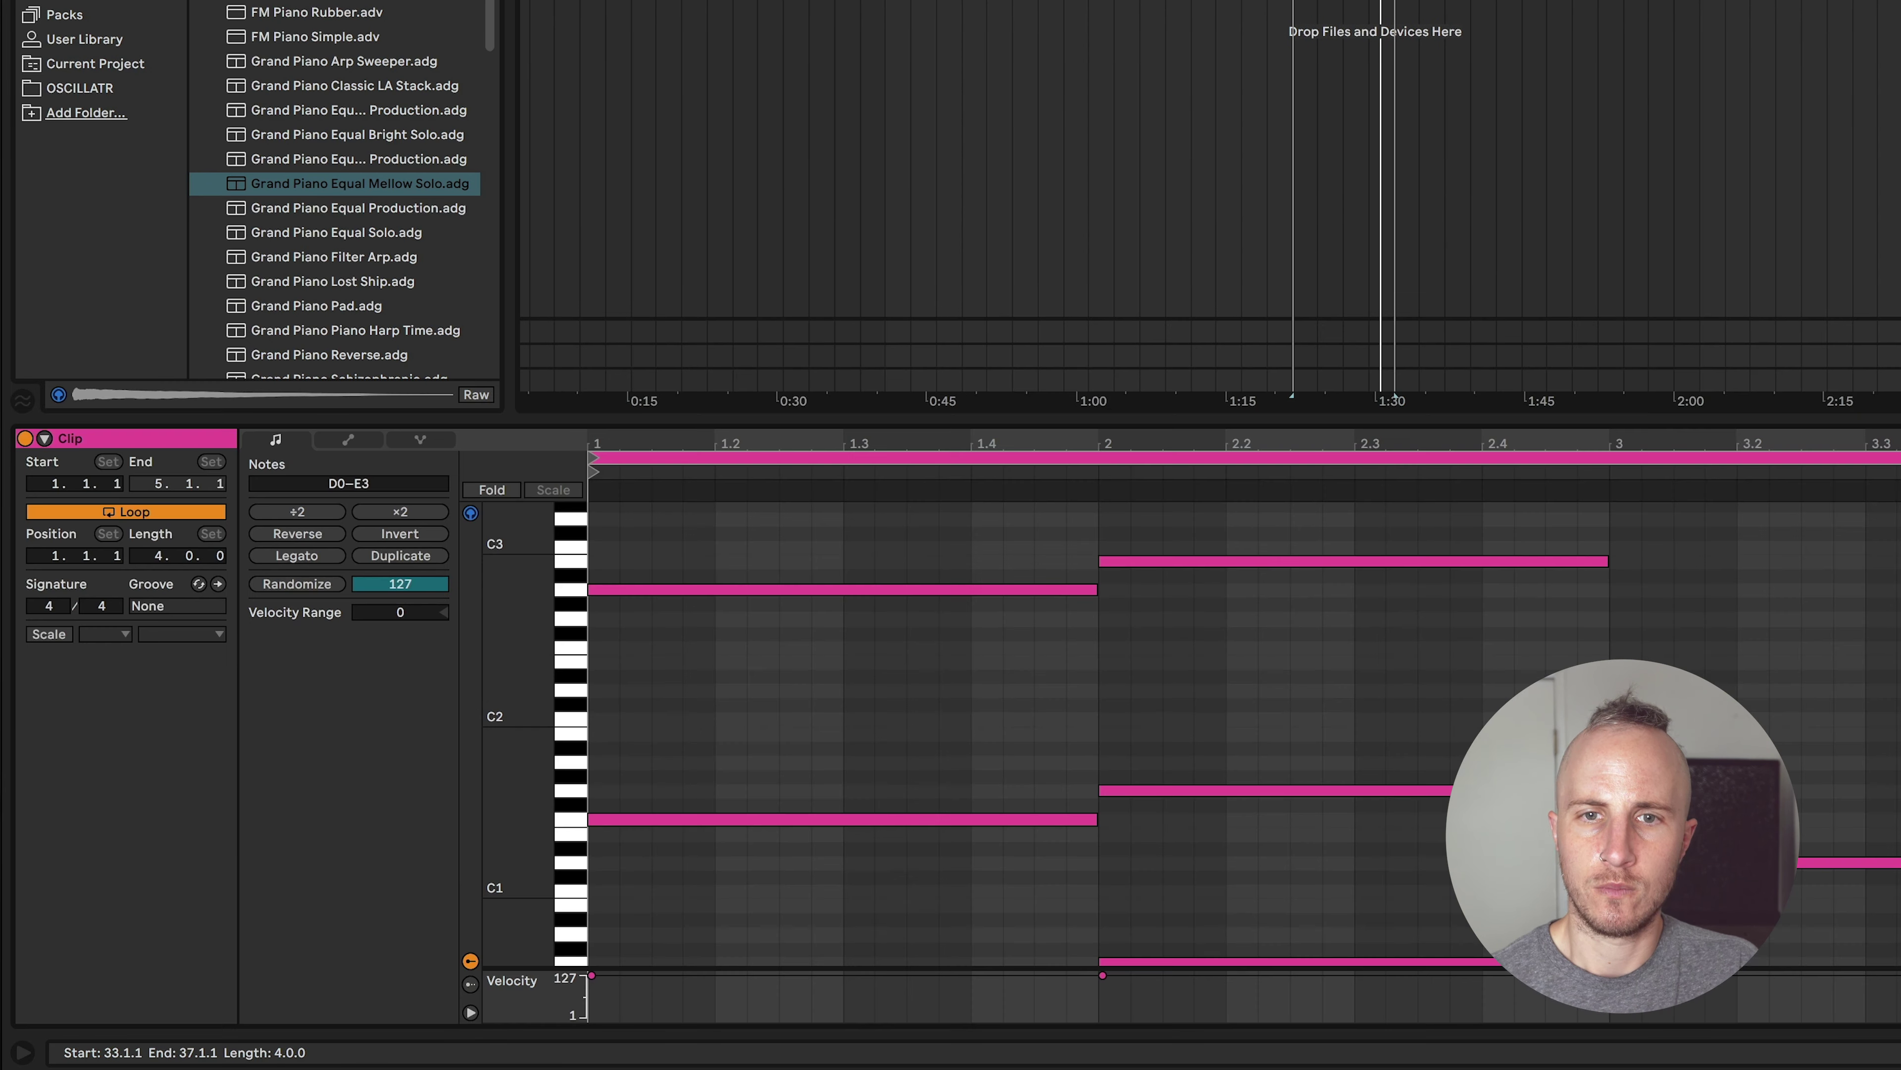
{"action": "left_click", "coordinate": [1894, 749]}
{"action": "scroll", "coordinate": [1243, 734], "scroll_direction": "down", "scroll_amount": 5}
{"action": "left_click_drag", "start_coordinate": [1897, 685], "coordinate": [1898, 756]}
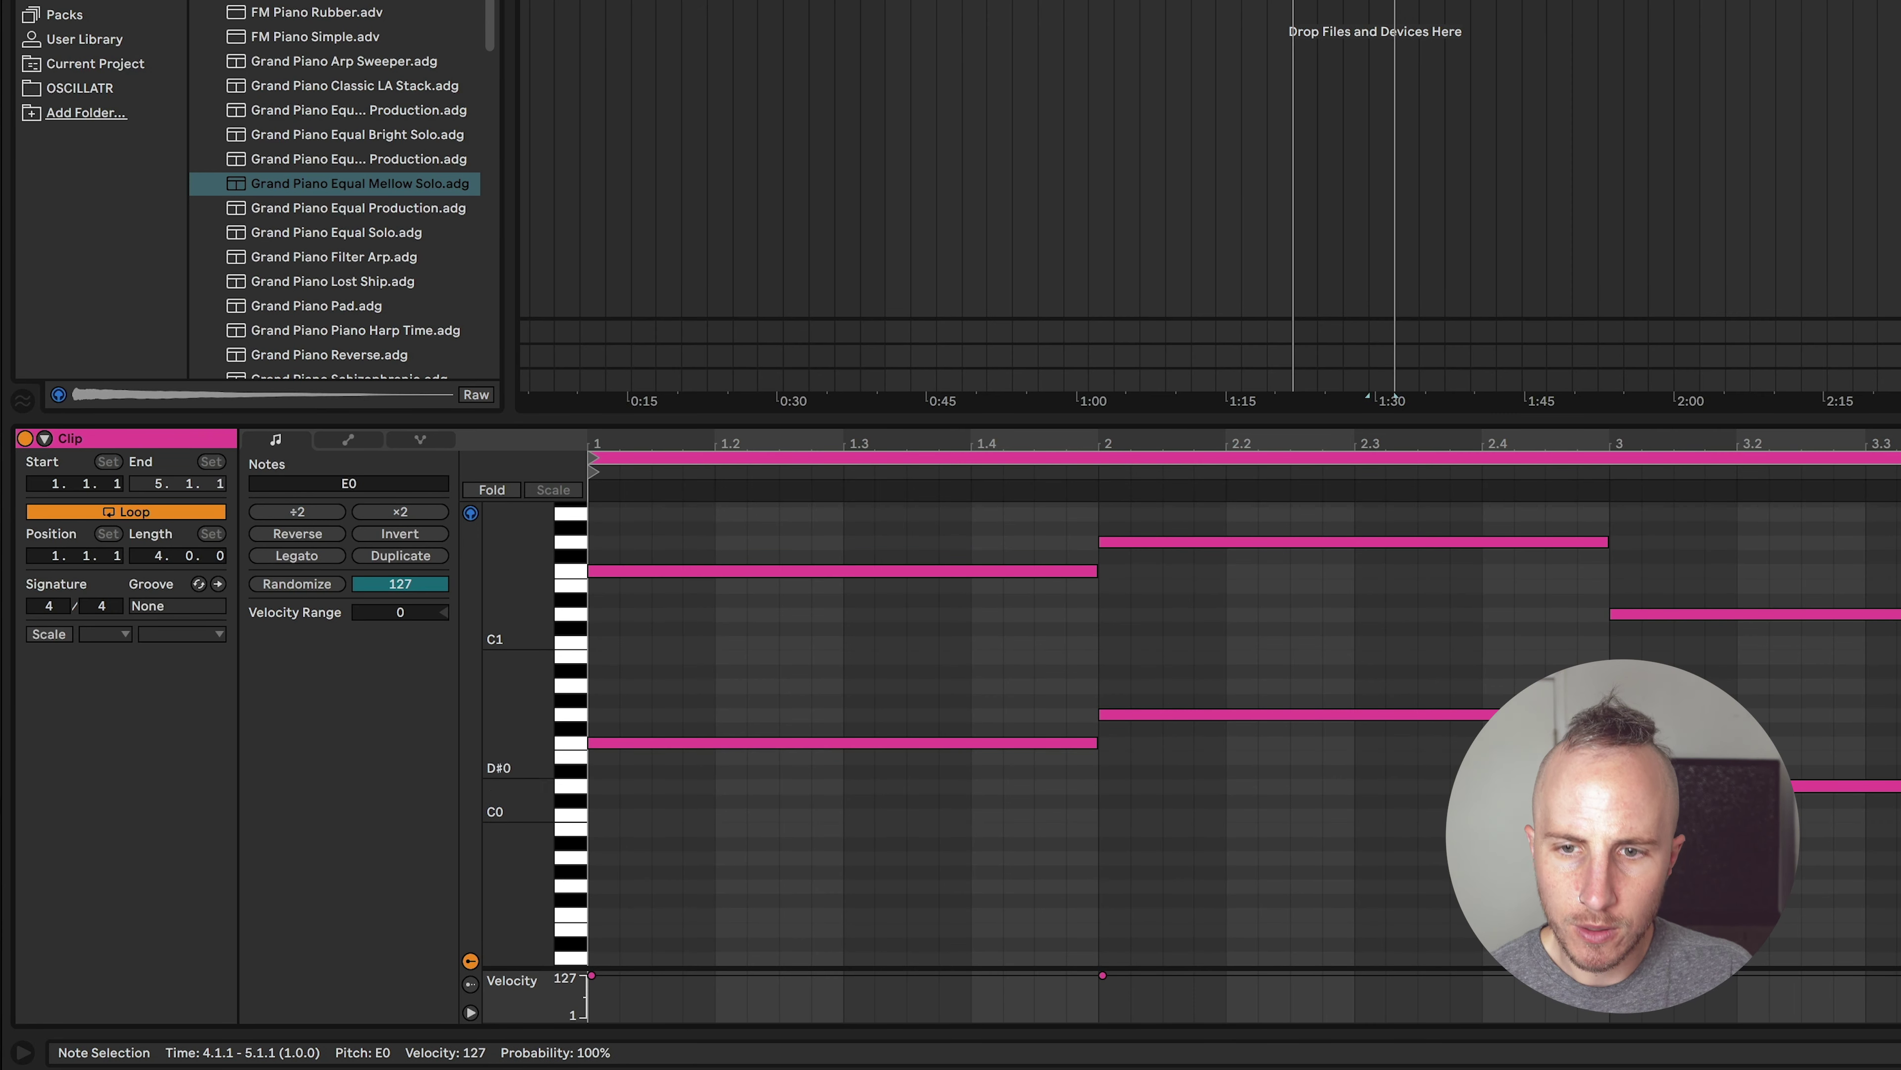
{"action": "key", "text": "super+a"}
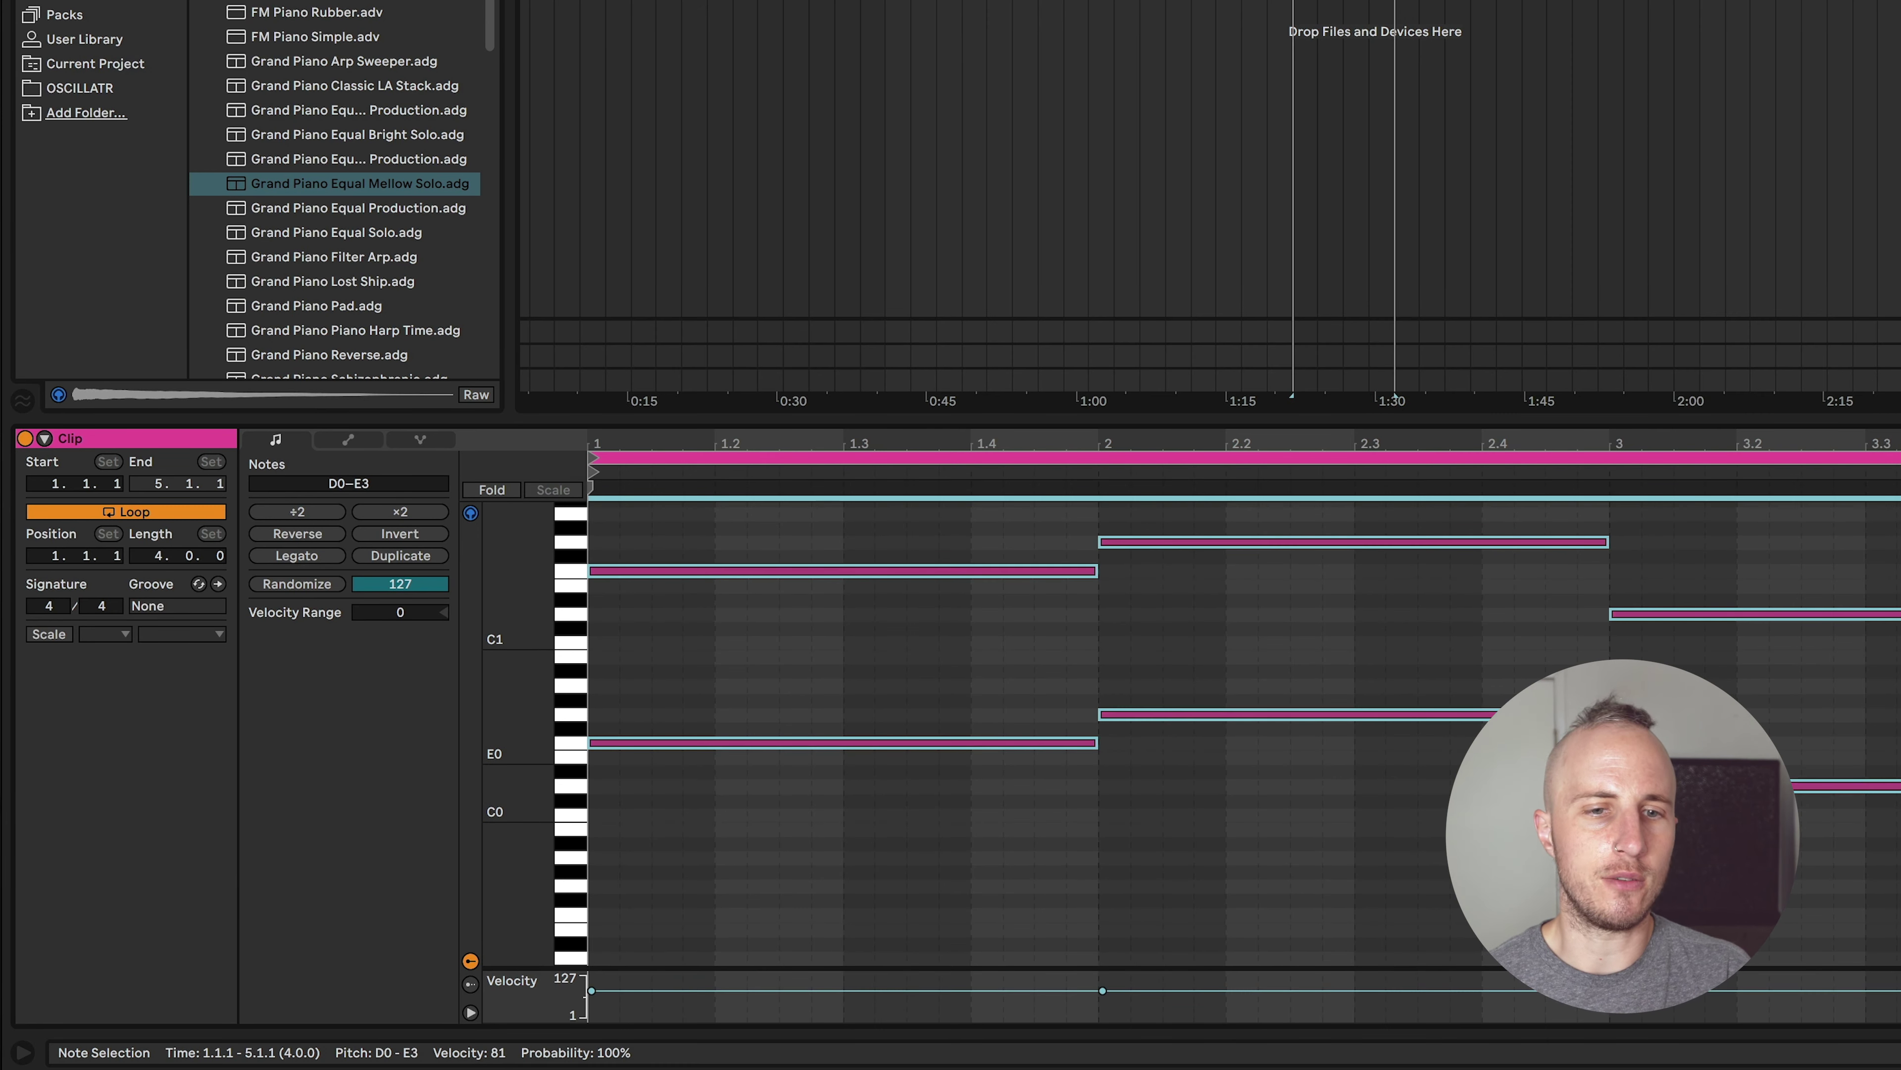
{"action": "key", "text": "shift+Tab"}
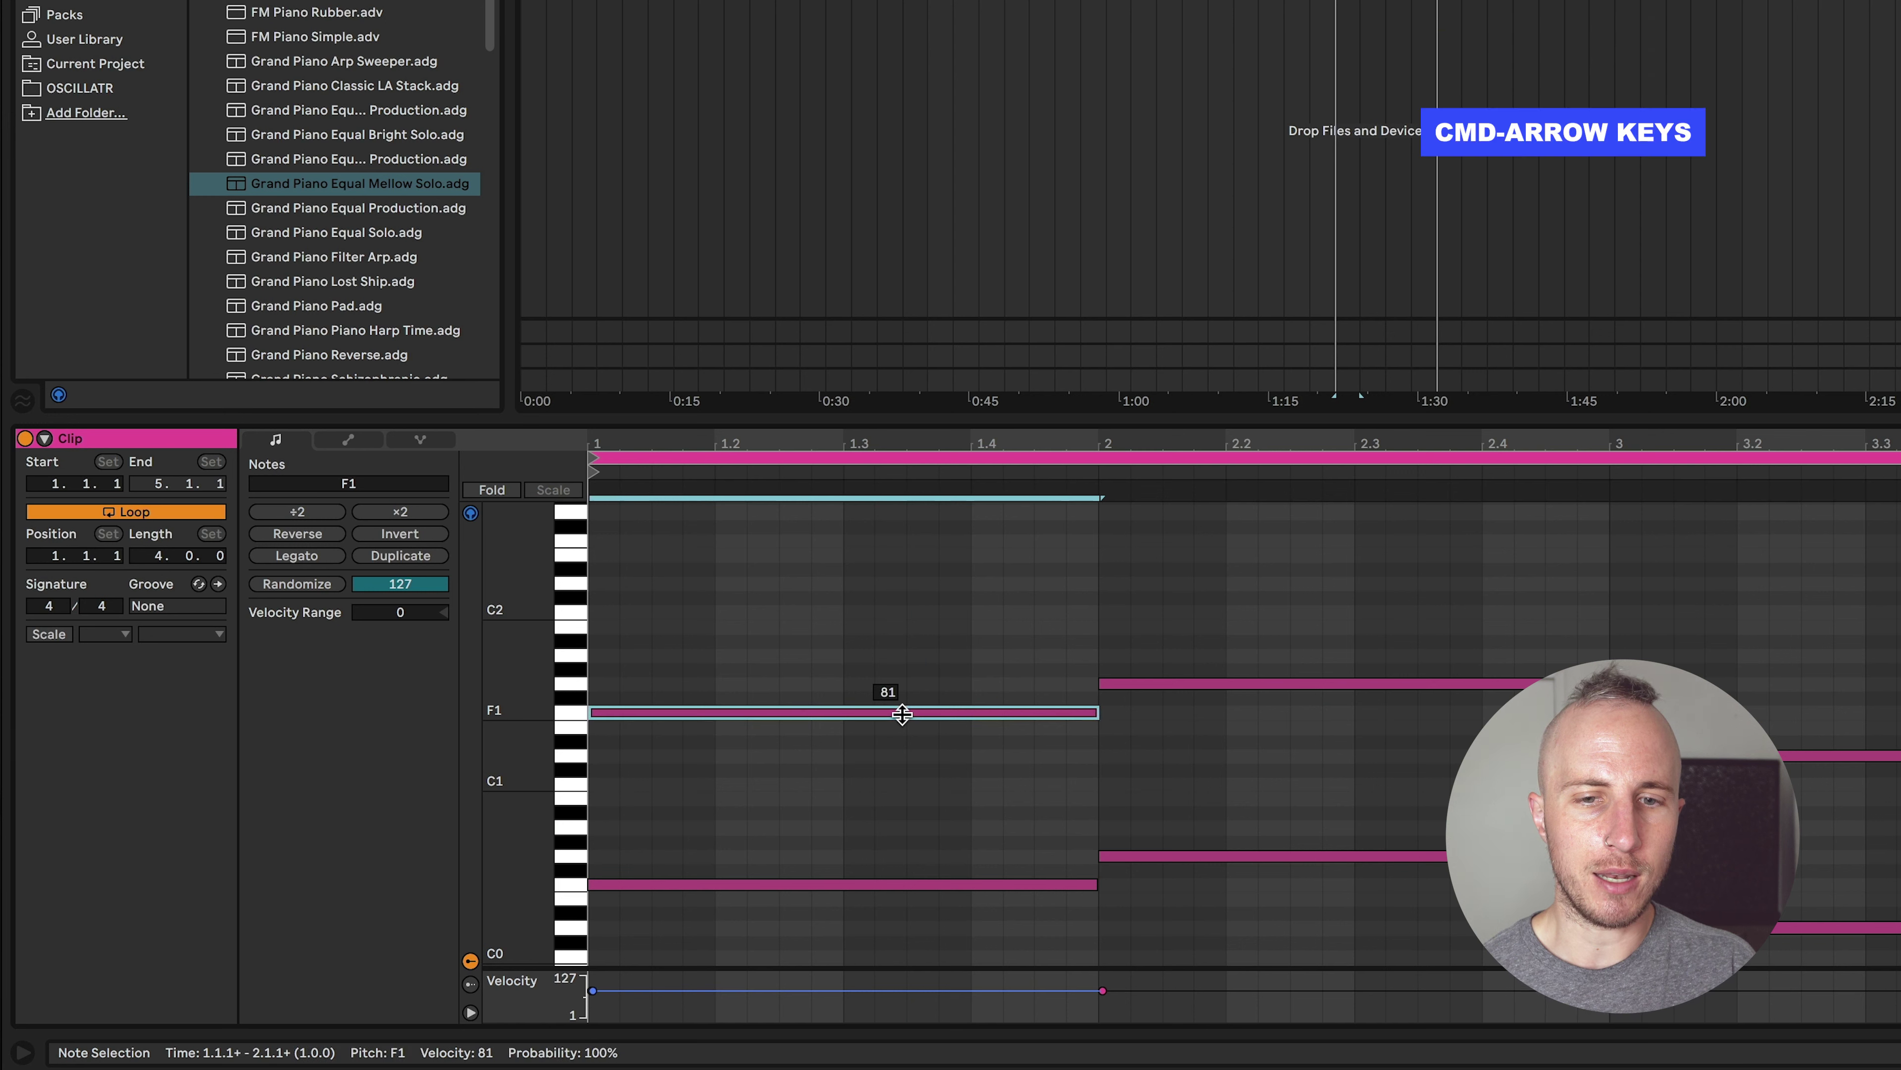
Nudge individual chord notes slightly off the grid for a looser timing and play the loop from bar 33.
{"action": "key", "text": "super+Right"}
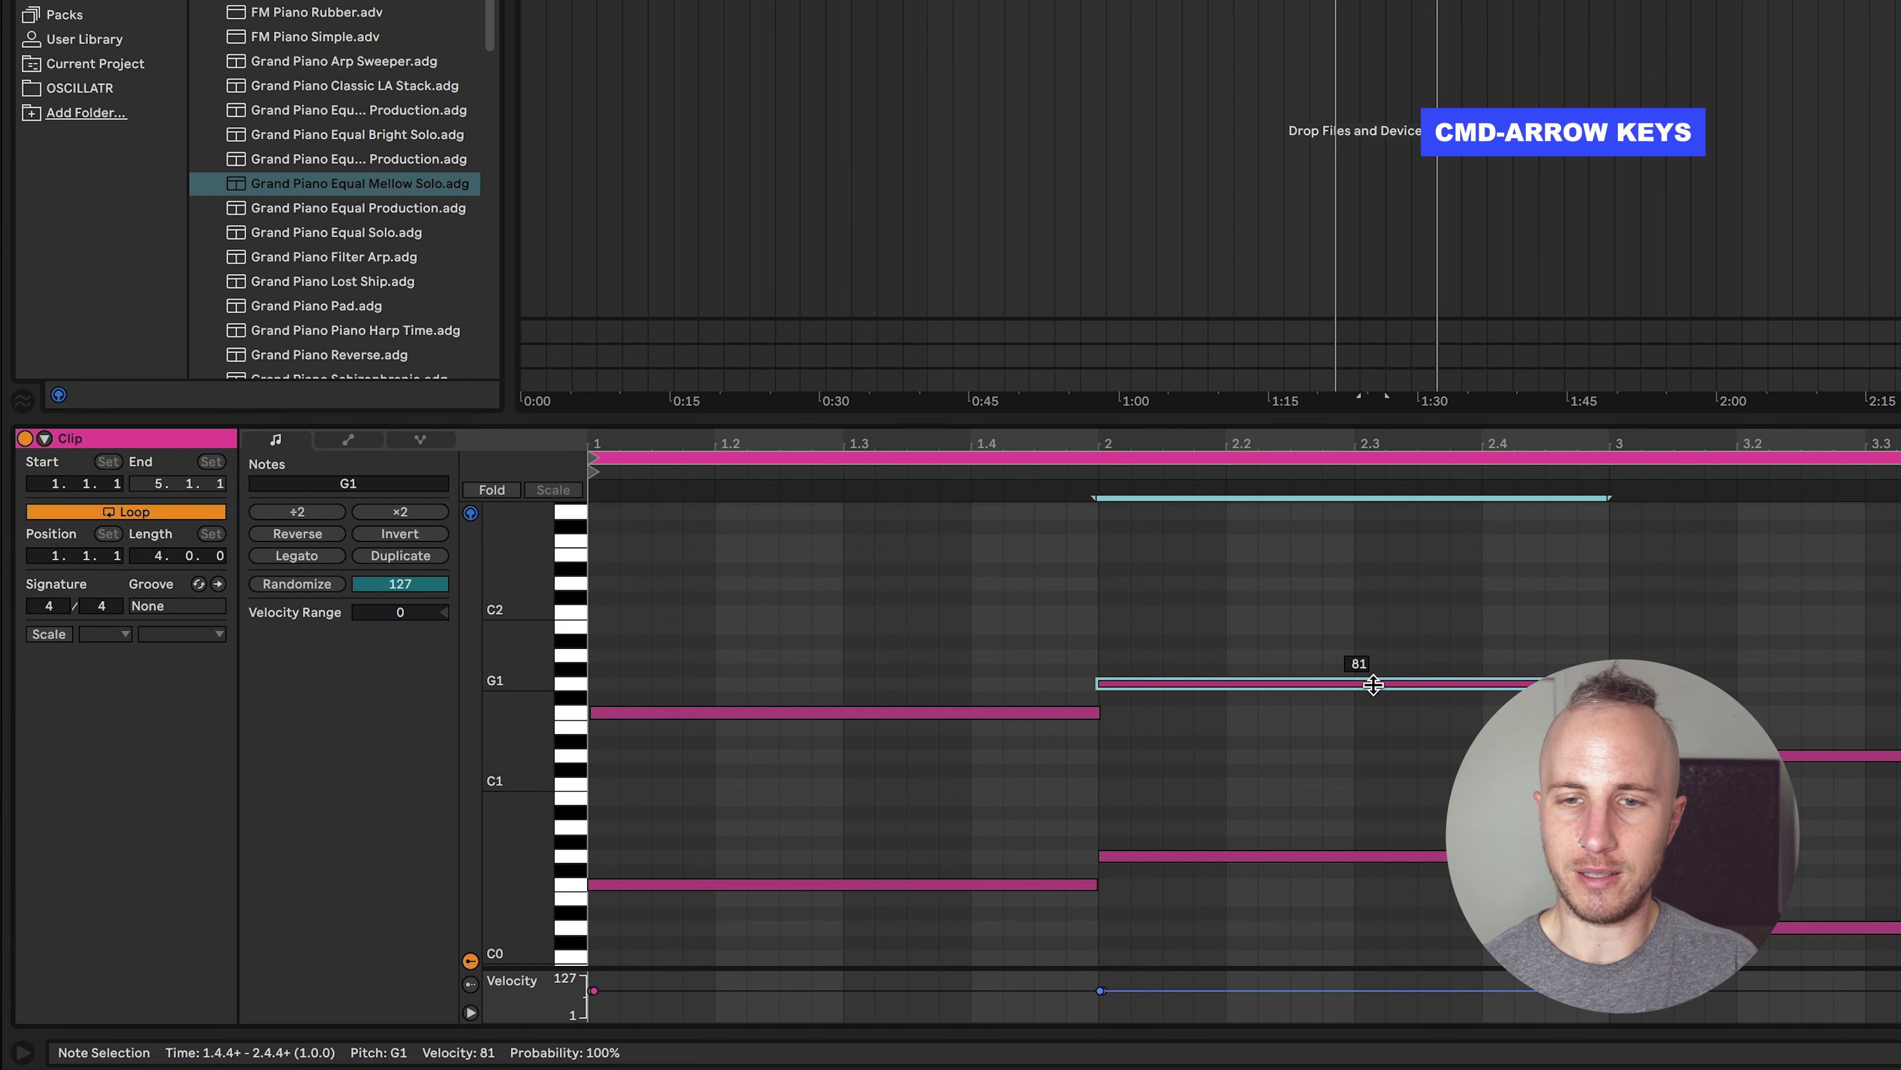
{"action": "key", "text": "super+Right"}
{"action": "key", "text": "super+Right"}
{"action": "scroll", "coordinate": [898, 749], "scroll_direction": "up", "scroll_amount": 5}
{"action": "left_click_drag", "start_coordinate": [904, 808], "coordinate": [886, 494]}
{"action": "left_click", "coordinate": [1565, 134]}
{"action": "left_click", "coordinate": [1385, 4]}
{"action": "key", "text": "space"}
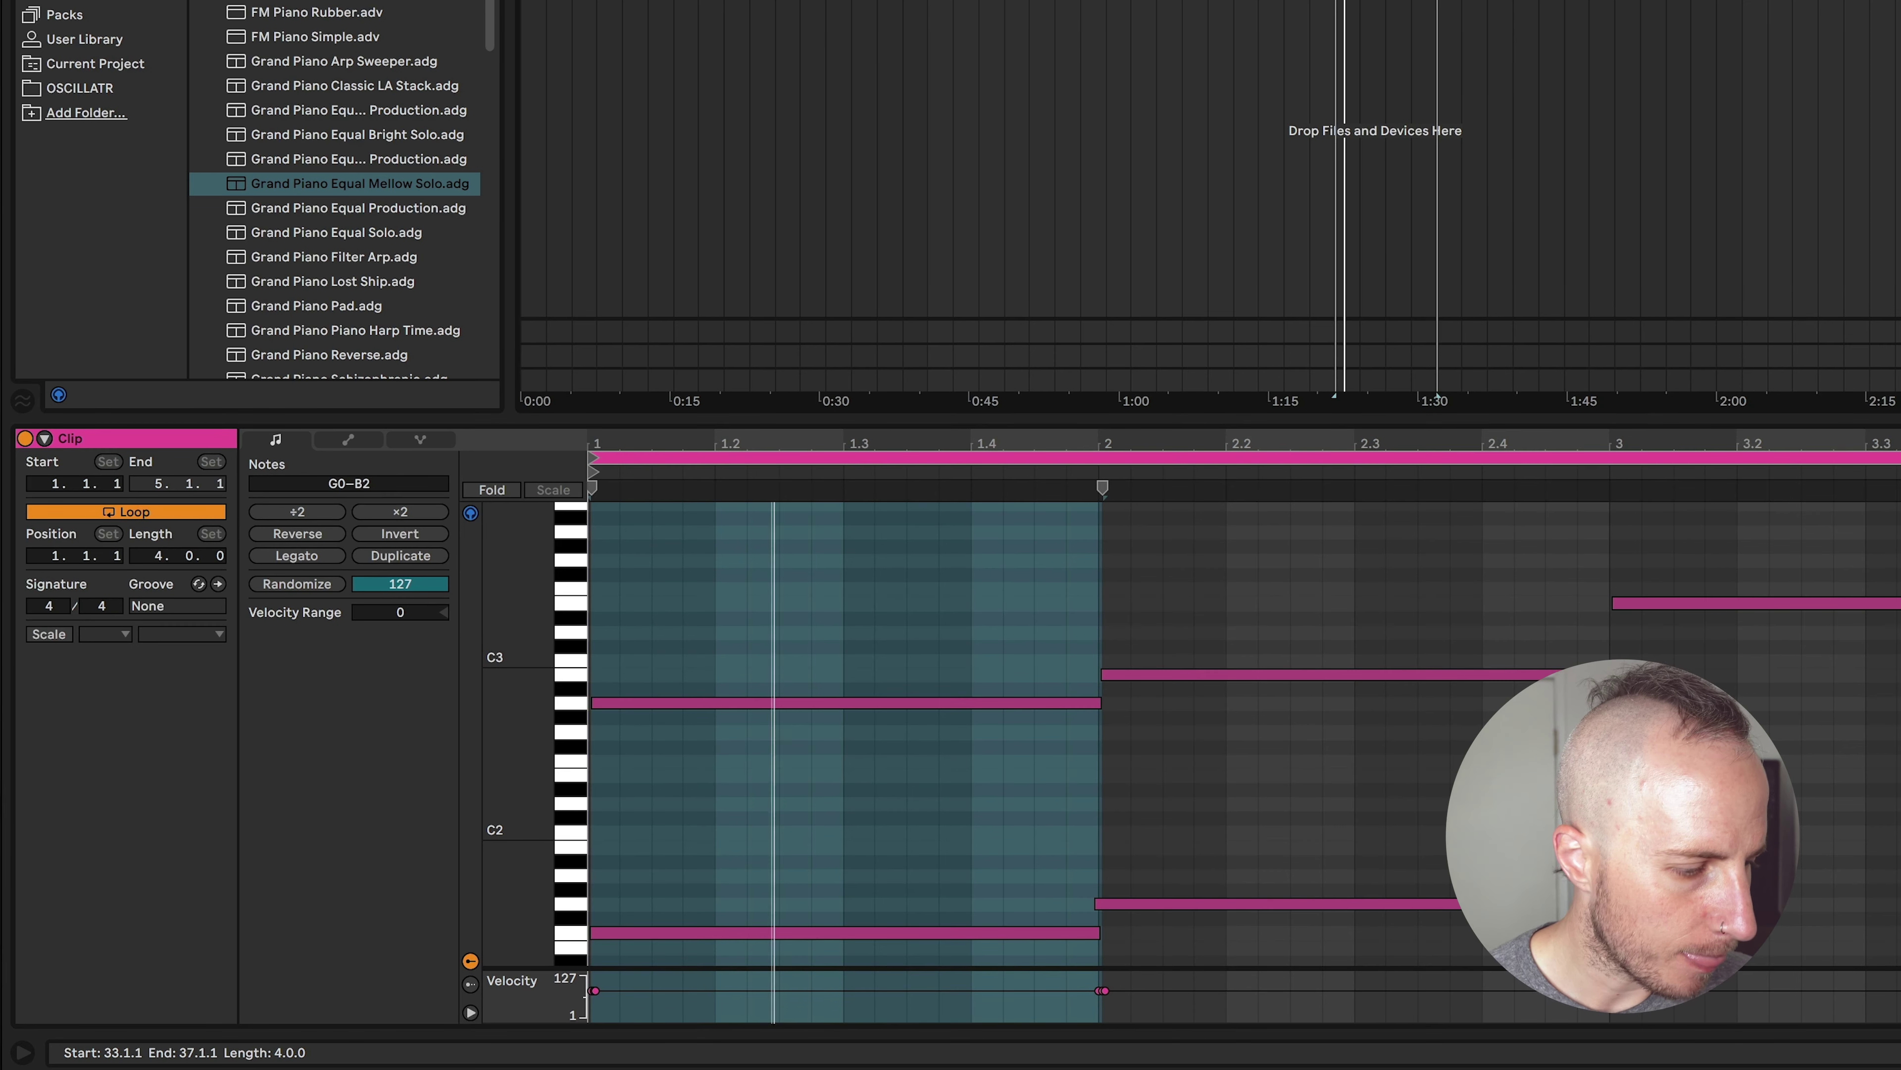